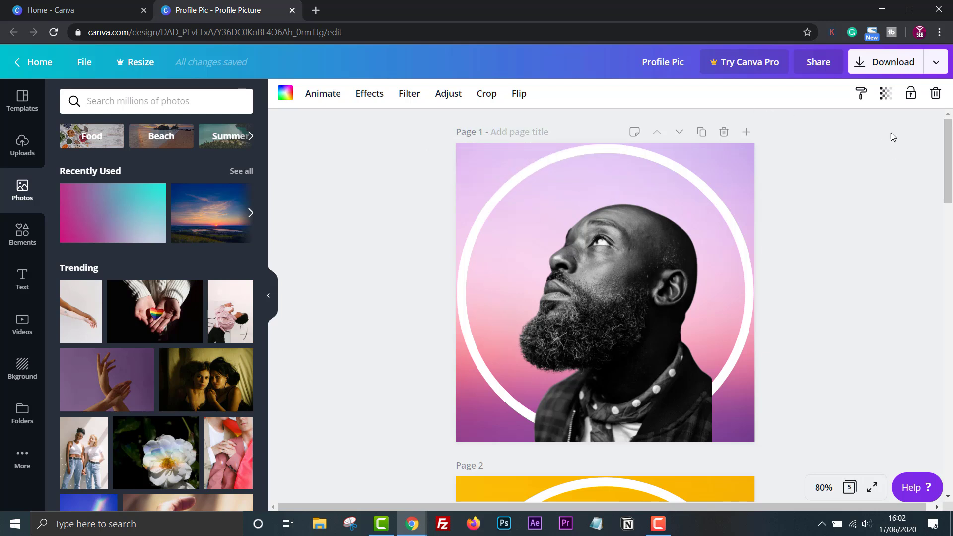
# Go to remove.bg in a new browser tab.
pyautogui.click(321, 11)
pyautogui.write('remove.bg')
pyautogui.press('Return')
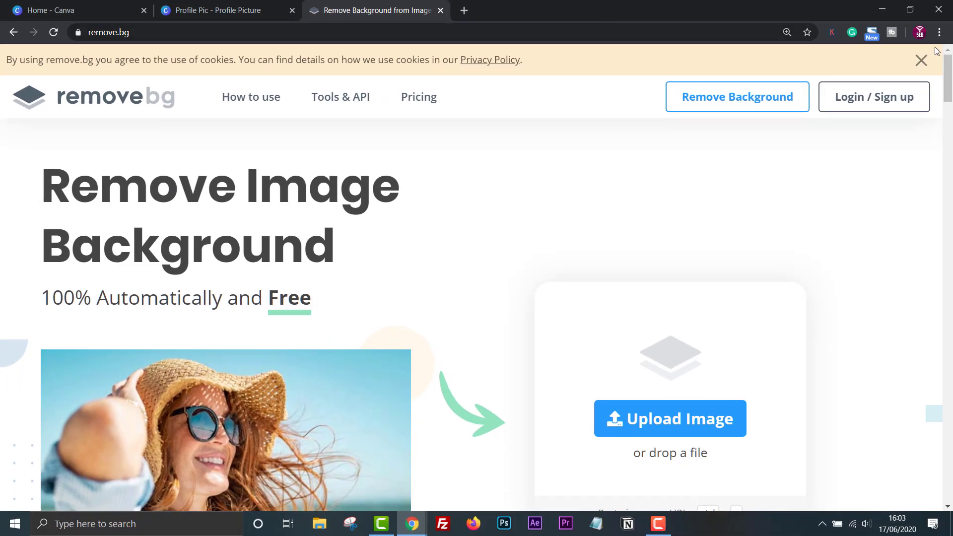
# Upload the bearded man's portrait so its background is removed.
pyautogui.scroll(-2, 899, 192)
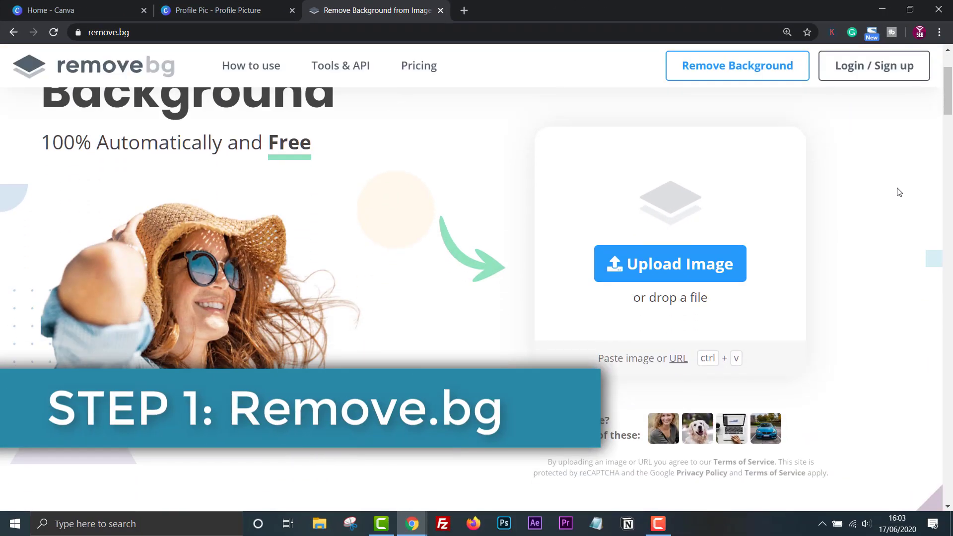
pyautogui.click(720, 267)
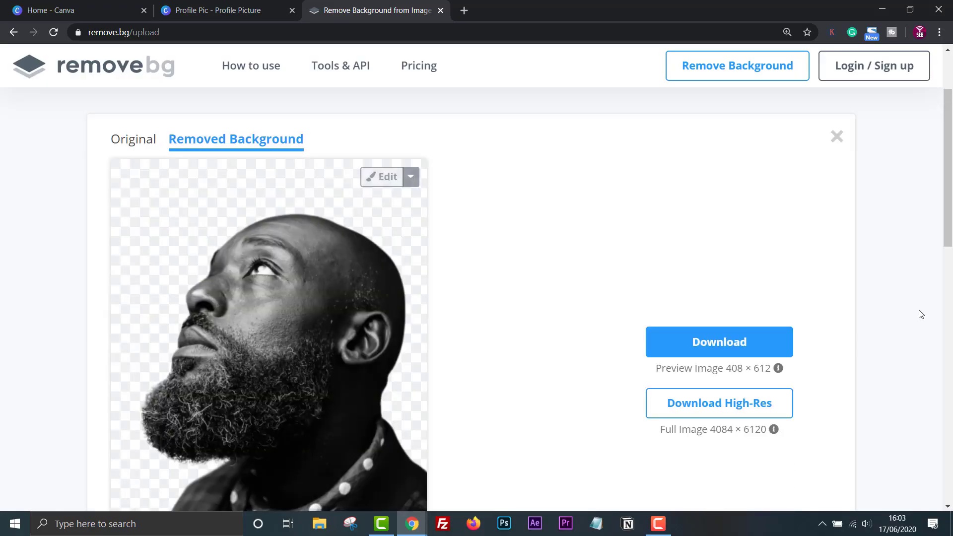
pyautogui.scroll(-3, 227, 264)
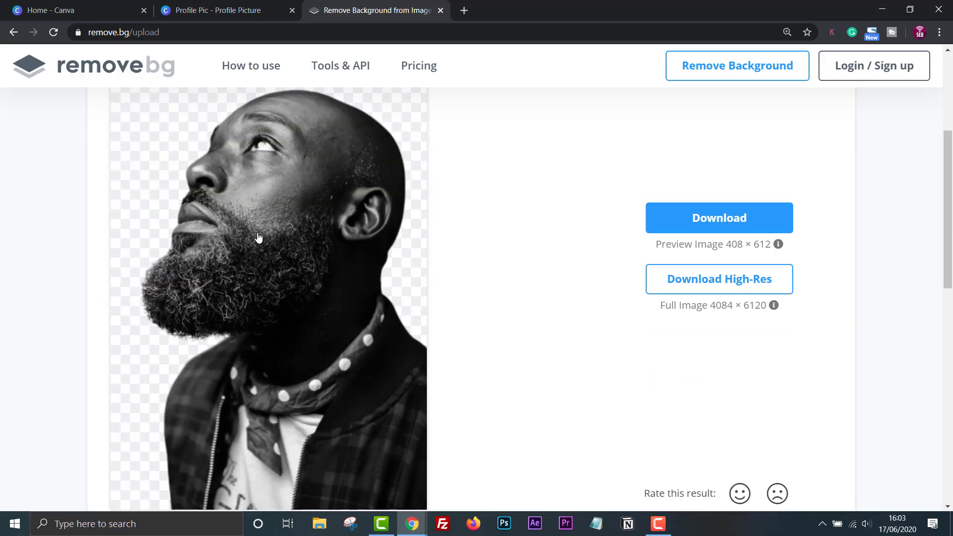
pyautogui.scroll(3, 551, 367)
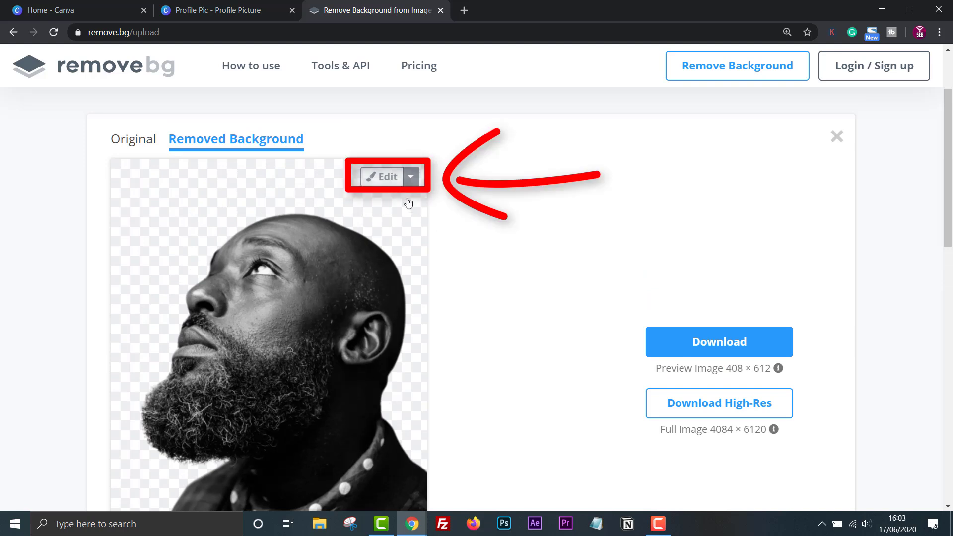
# Open the cutout's Erase/Restore editor and reduce the brush size.
pyautogui.click(384, 177)
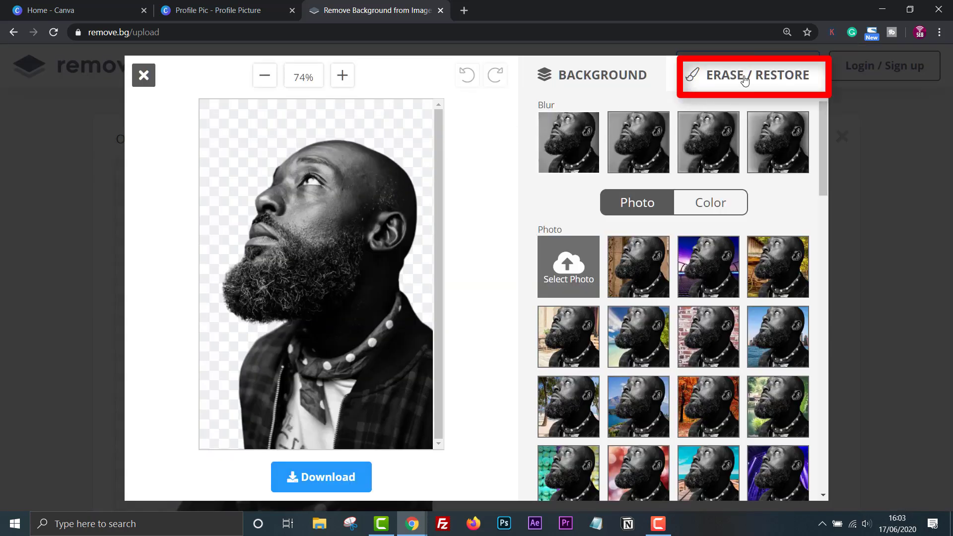
pyautogui.click(745, 81)
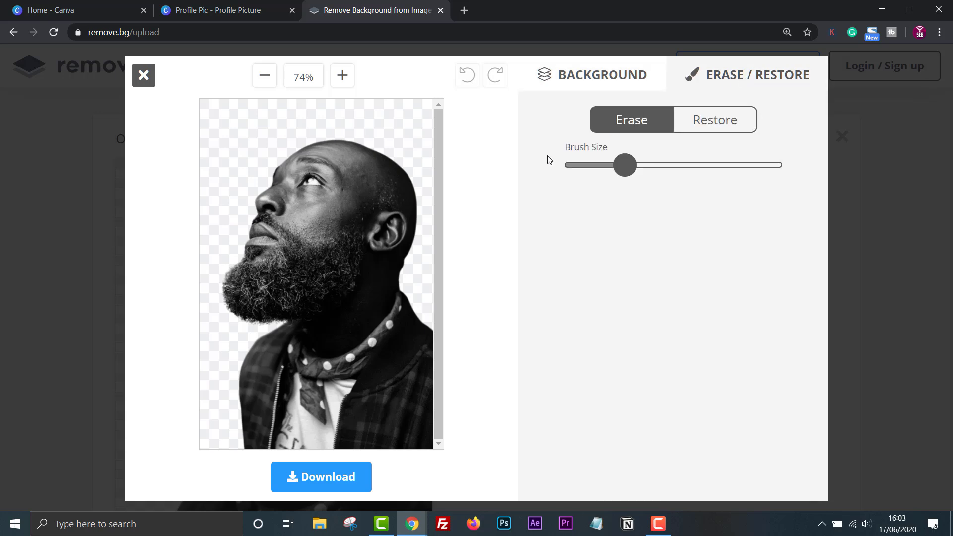
pyautogui.moveTo(624, 170); pyautogui.dragTo(599, 171)
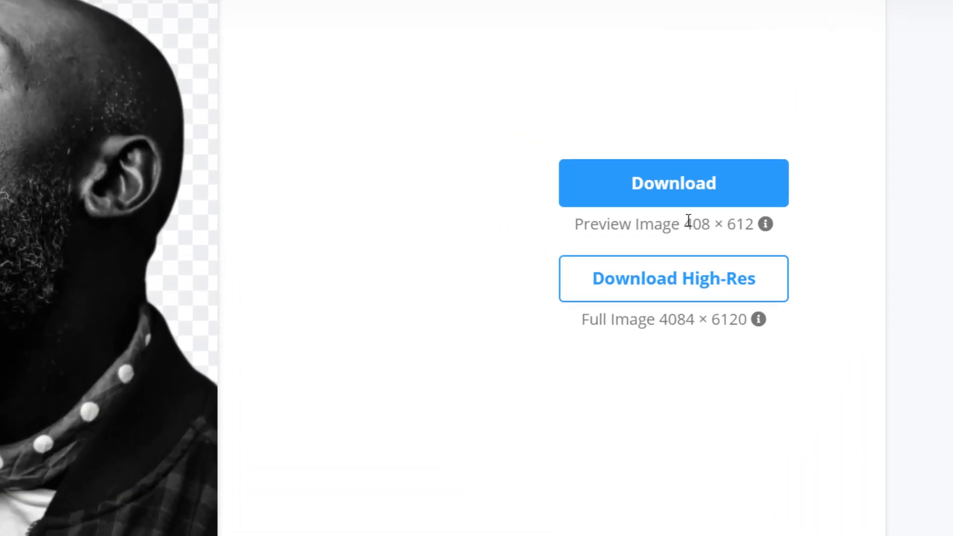
# Compare the 408 × 612 preview with the 4084 × 6120 full size, then download the preview cutout.
pyautogui.moveTo(689, 221); pyautogui.dragTo(755, 221)
pyautogui.click(832, 297)
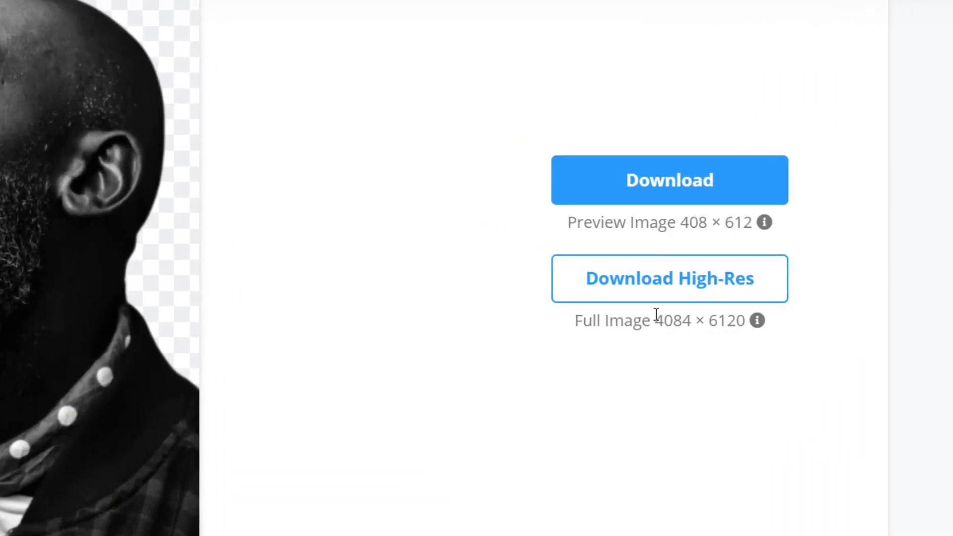
pyautogui.moveTo(660, 319); pyautogui.dragTo(740, 319)
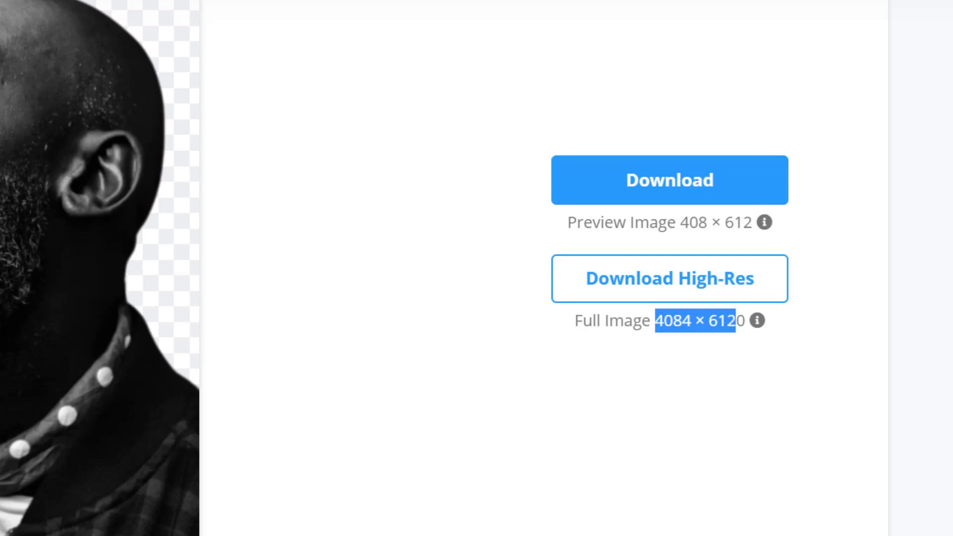
pyautogui.click(535, 224)
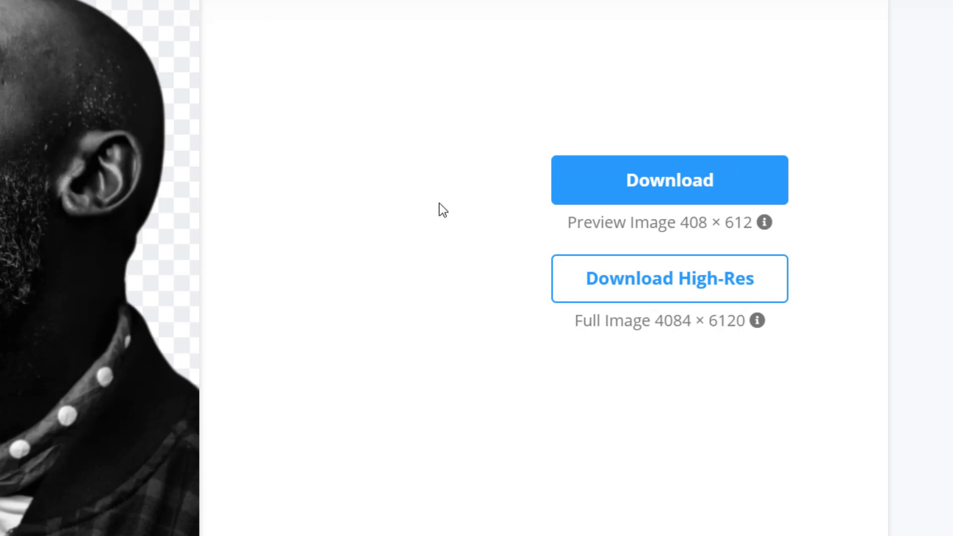
pyautogui.click(754, 185)
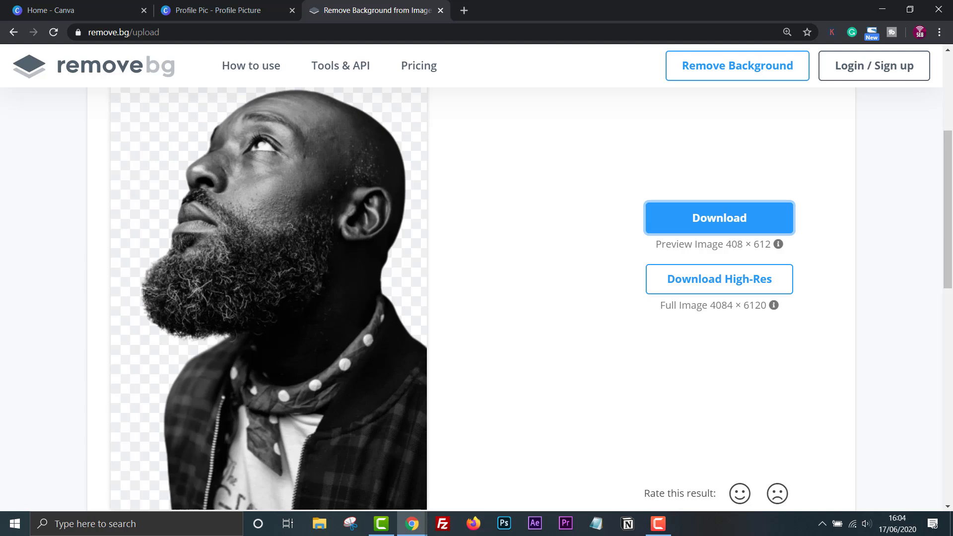
# On the Canva home tab, start a custom-size design with width 600 and height 600 px.
pyautogui.click(41, 9)
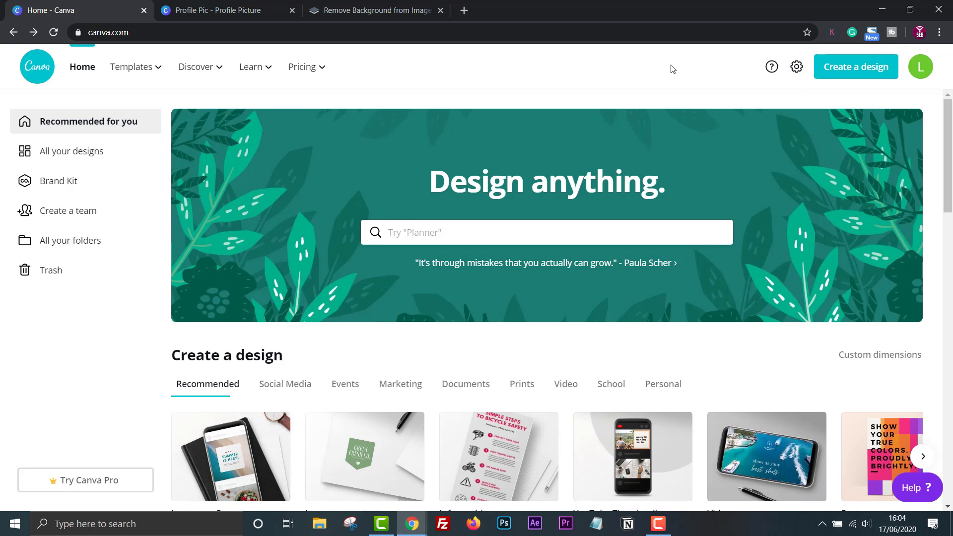
pyautogui.click(851, 75)
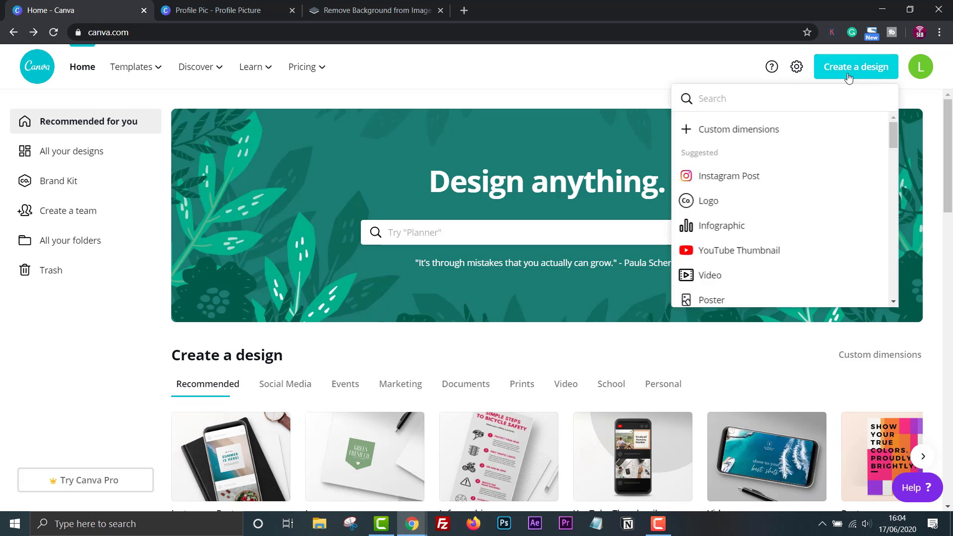
pyautogui.click(762, 131)
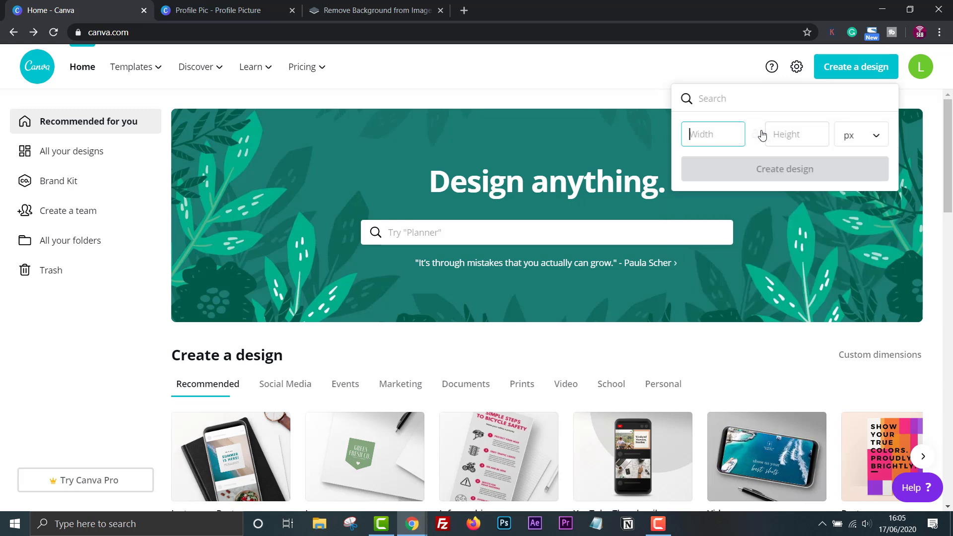
pyautogui.write('600')
pyautogui.click(783, 134)
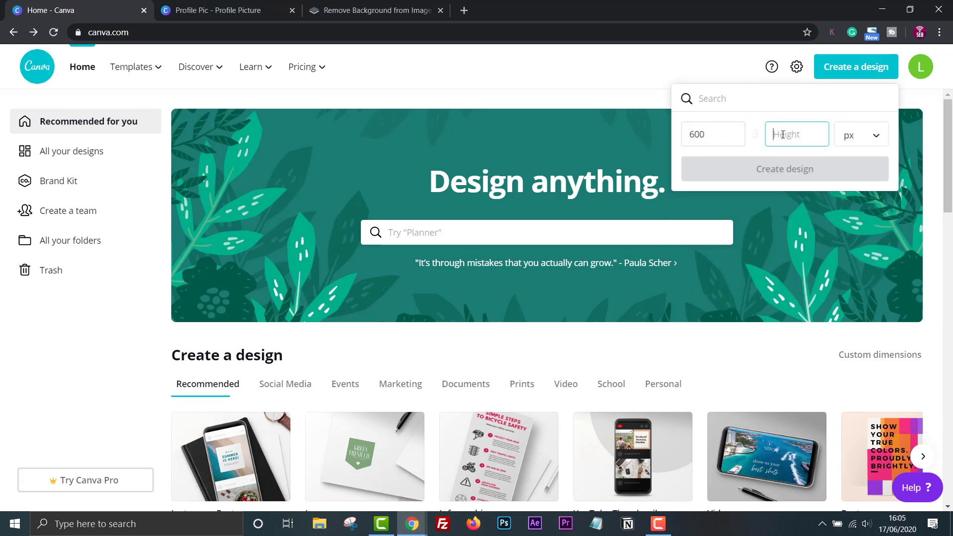
pyautogui.write('600')
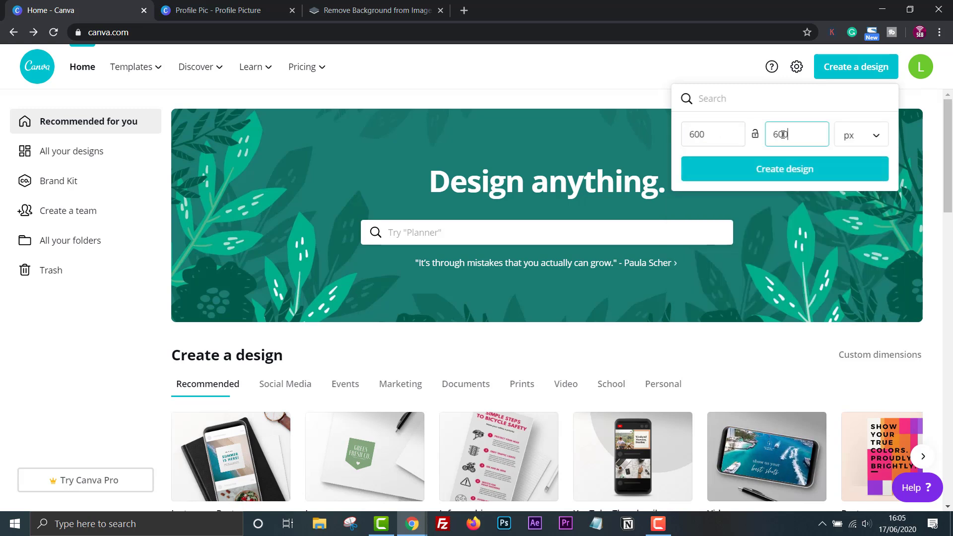
# Create the 600 × 600 design and add the cutout portrait from Uploads, enlarged to page height.
pyautogui.click(805, 171)
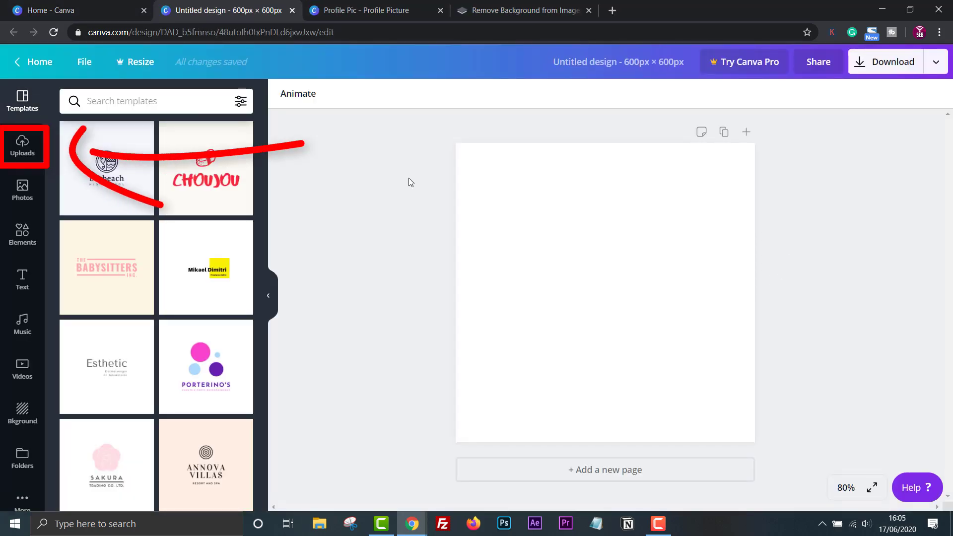
pyautogui.click(32, 152)
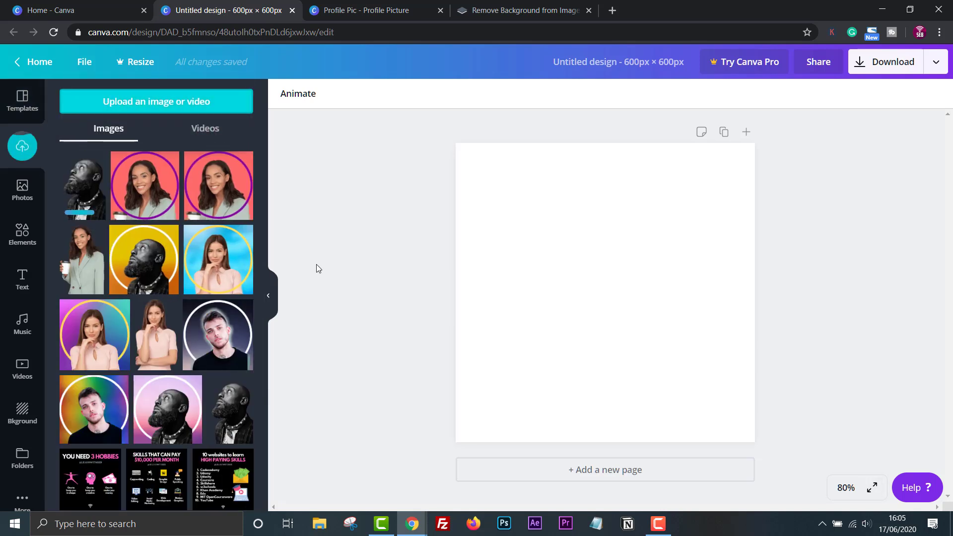
pyautogui.moveTo(666, 206); pyautogui.dragTo(707, 140)
pyautogui.moveTo(547, 380); pyautogui.dragTo(502, 442)
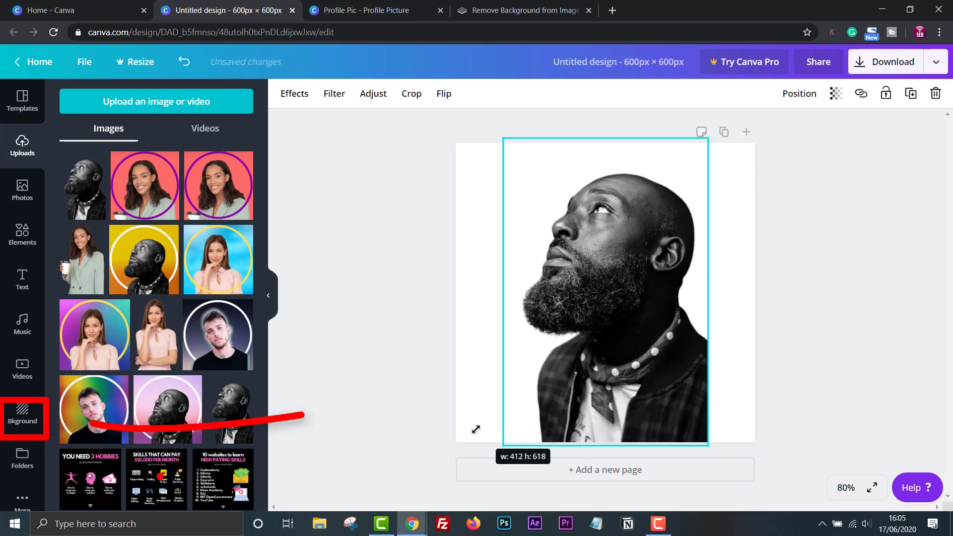
pyautogui.moveTo(623, 314); pyautogui.dragTo(618, 334)
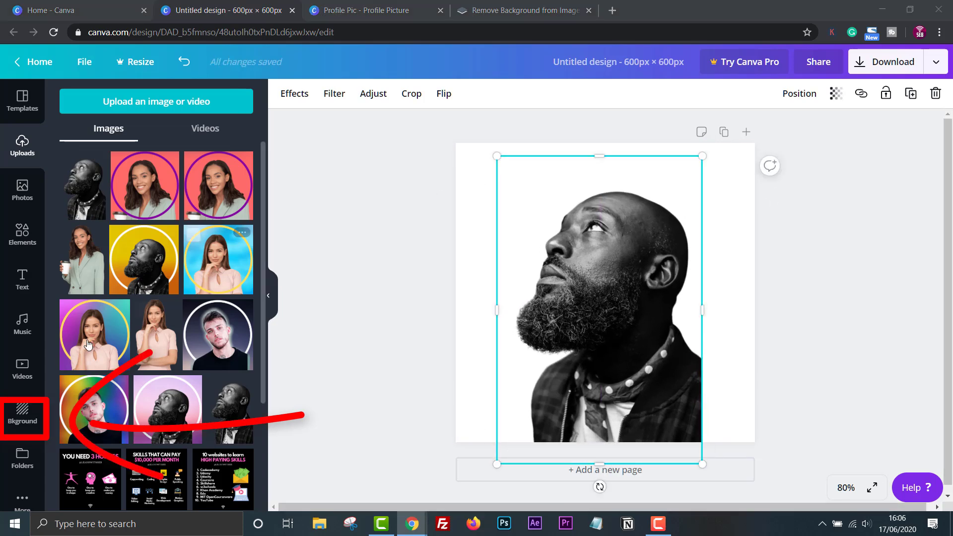
# Try purple, city and marble backgrounds, then settle on the pink-teal polygon image.
pyautogui.click(21, 421)
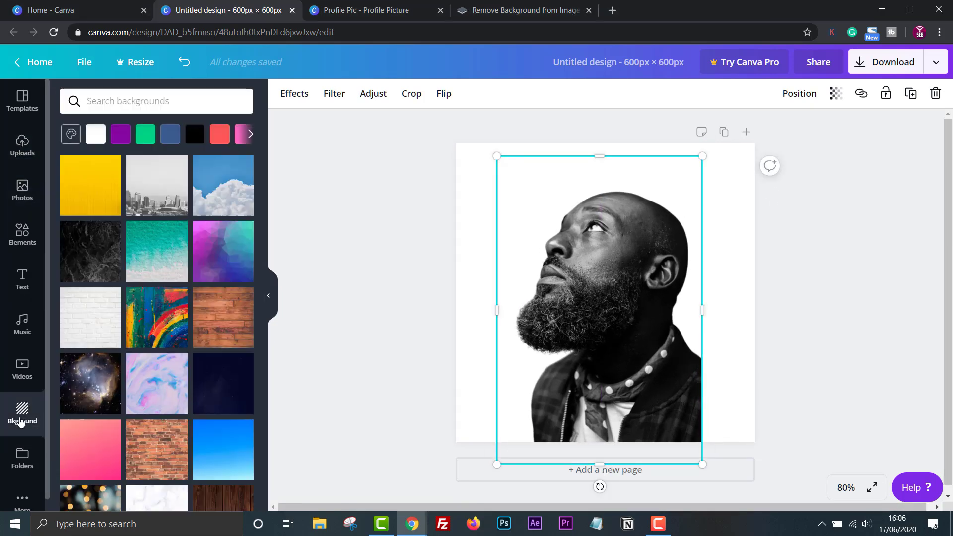
pyautogui.click(219, 134)
pyautogui.click(220, 134)
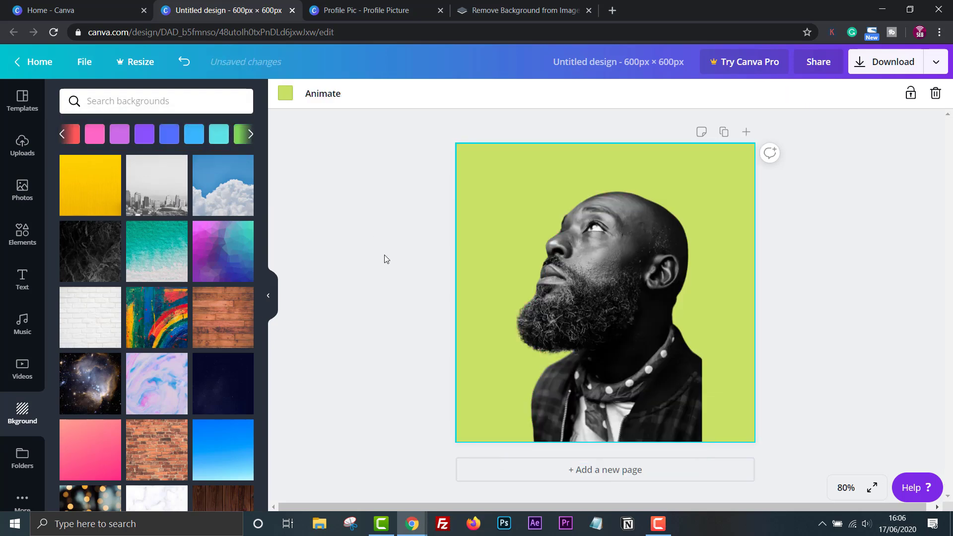
pyautogui.click(139, 205)
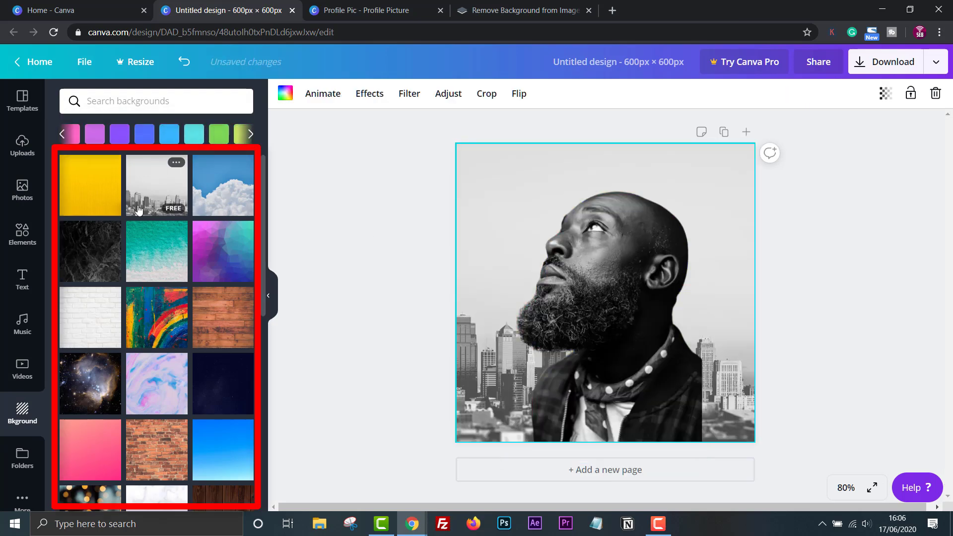
pyautogui.click(94, 259)
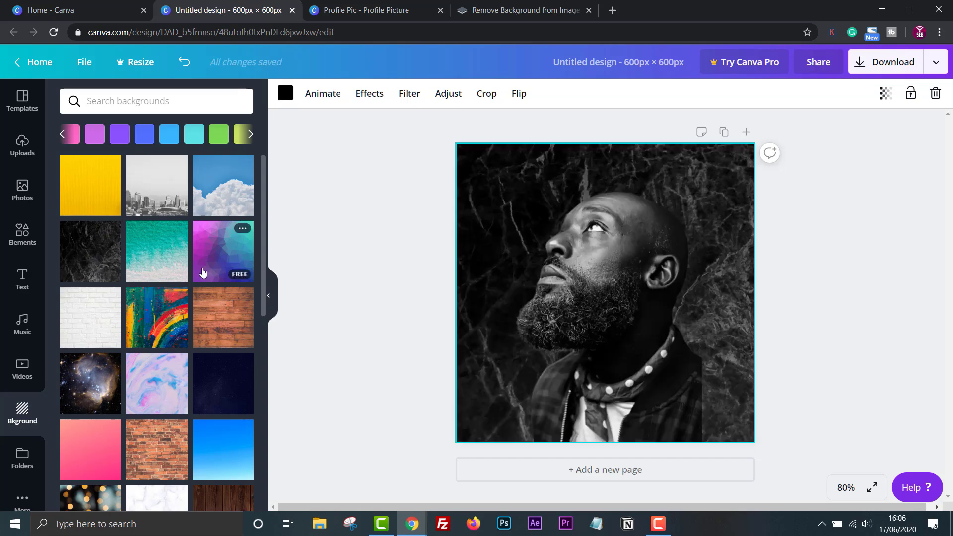
pyautogui.click(203, 272)
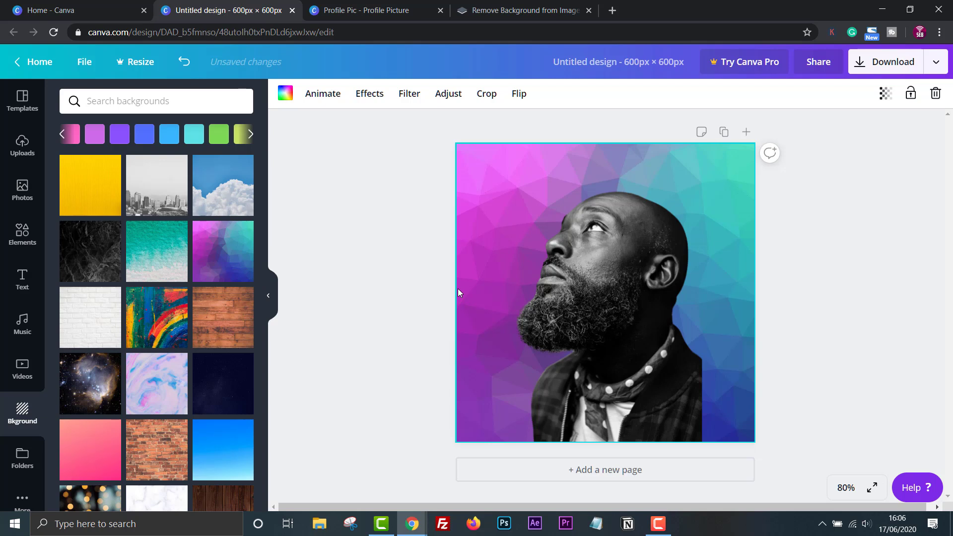
# Blur the polygon background with the Adjust sliders.
pyautogui.click(458, 99)
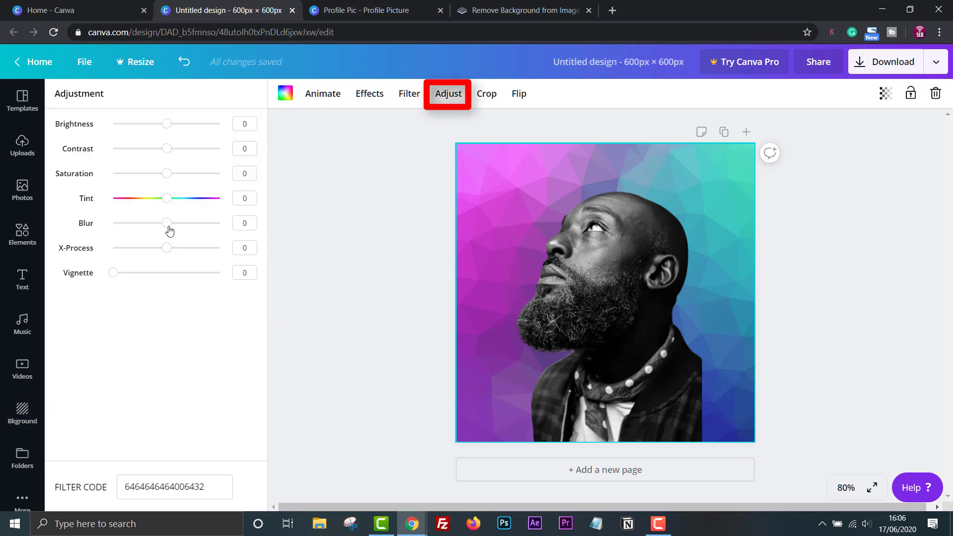
pyautogui.moveTo(167, 223); pyautogui.dragTo(210, 237)
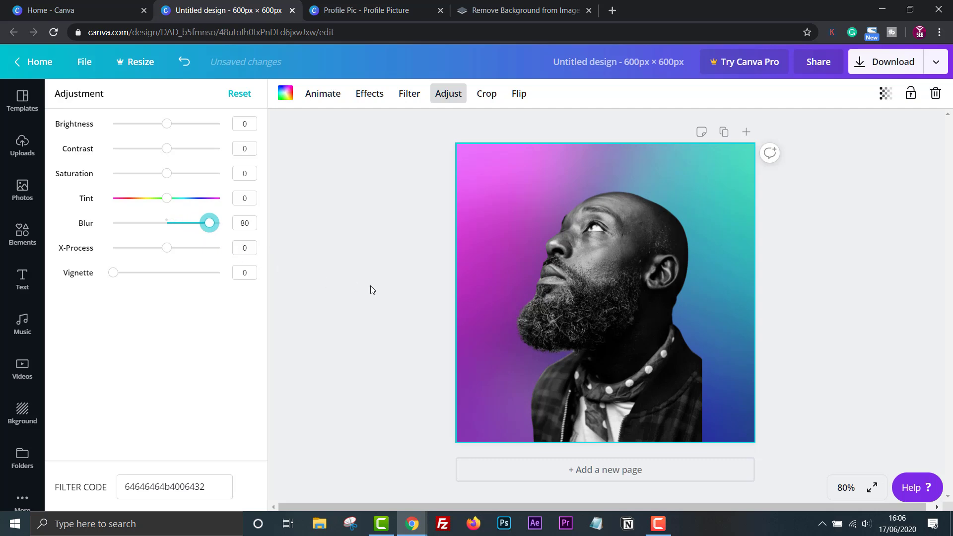
pyautogui.press('Escape')
# Swap the backdrop to the yellow-and-orange image and set its blur to about 72.
pyautogui.scroll(-6, 199, 348)
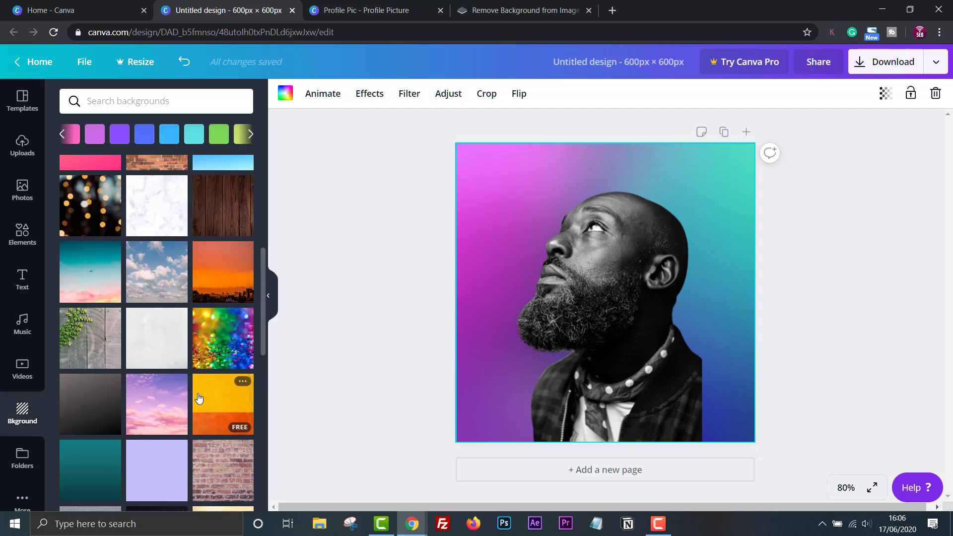
pyautogui.click(199, 397)
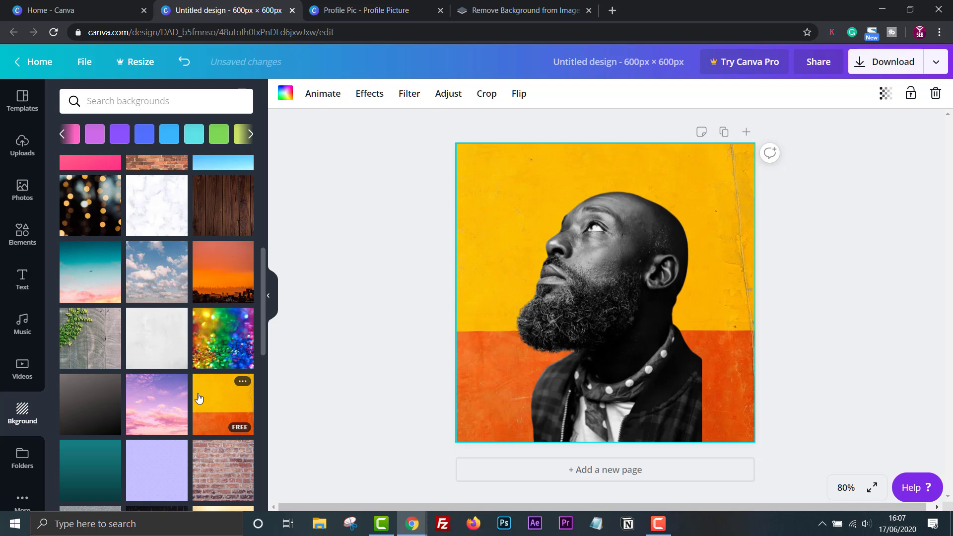
pyautogui.click(444, 94)
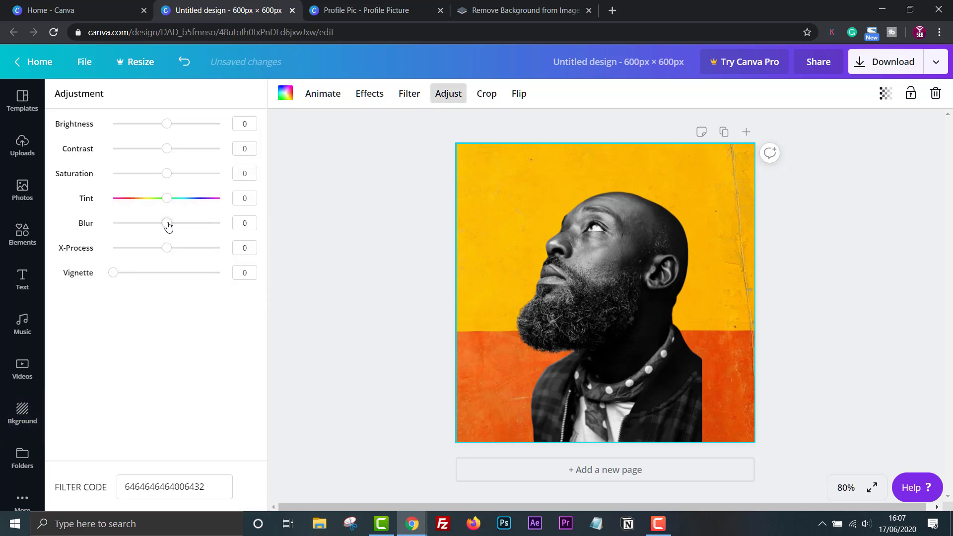
pyautogui.moveTo(168, 227); pyautogui.dragTo(231, 227)
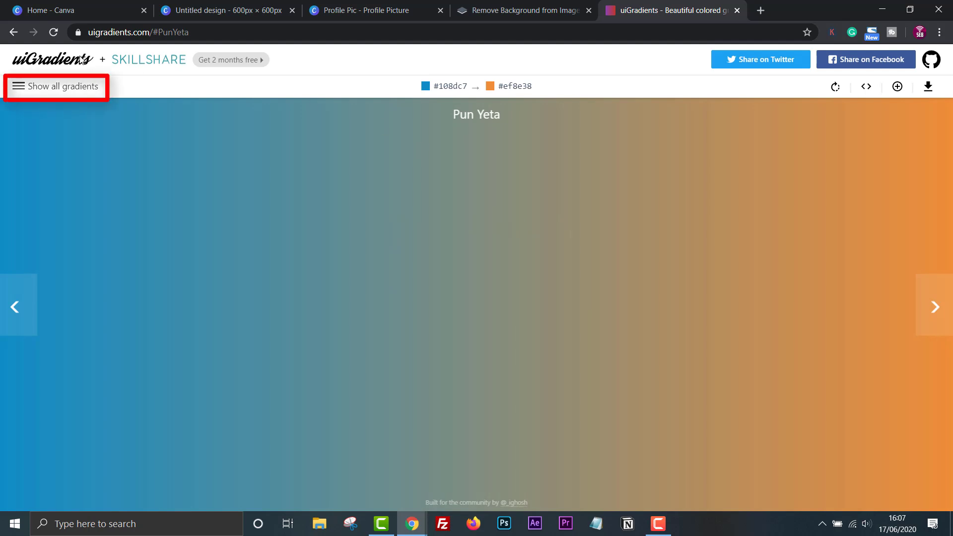
# In uiGradients, open Sublime Vivid from all gradients and rotate it toward horizontal.
pyautogui.click(19, 87)
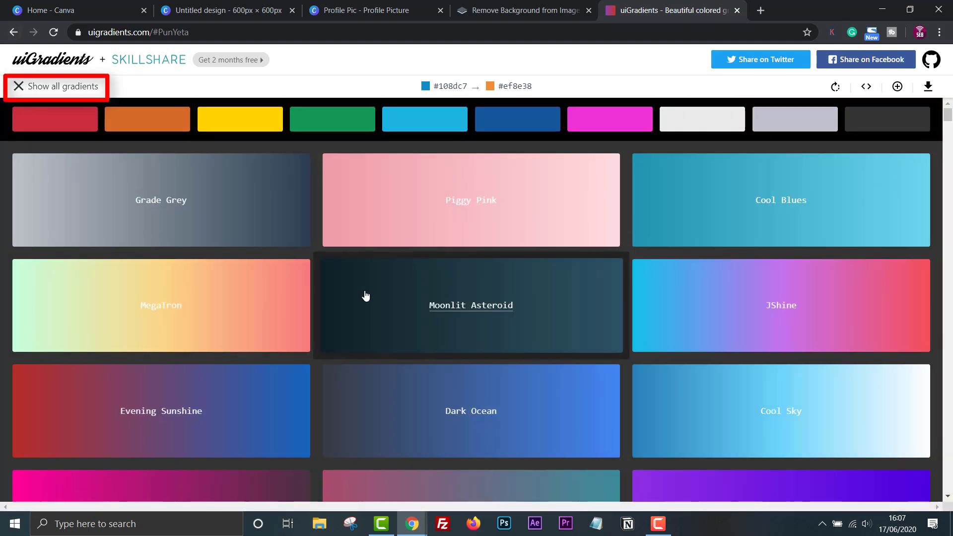
pyautogui.scroll(-3, 365, 297)
pyautogui.scroll(-10, 363, 291)
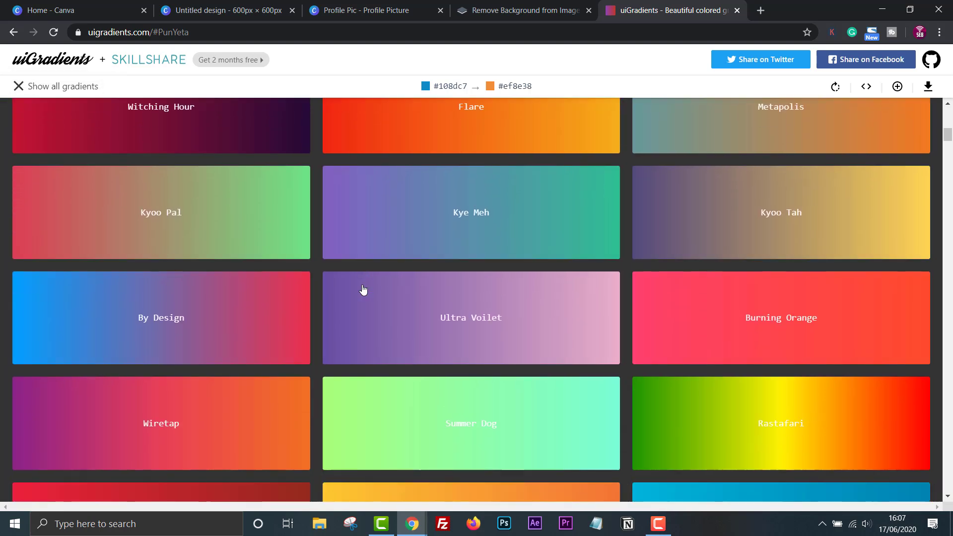
pyautogui.click(363, 290)
pyautogui.click(835, 88)
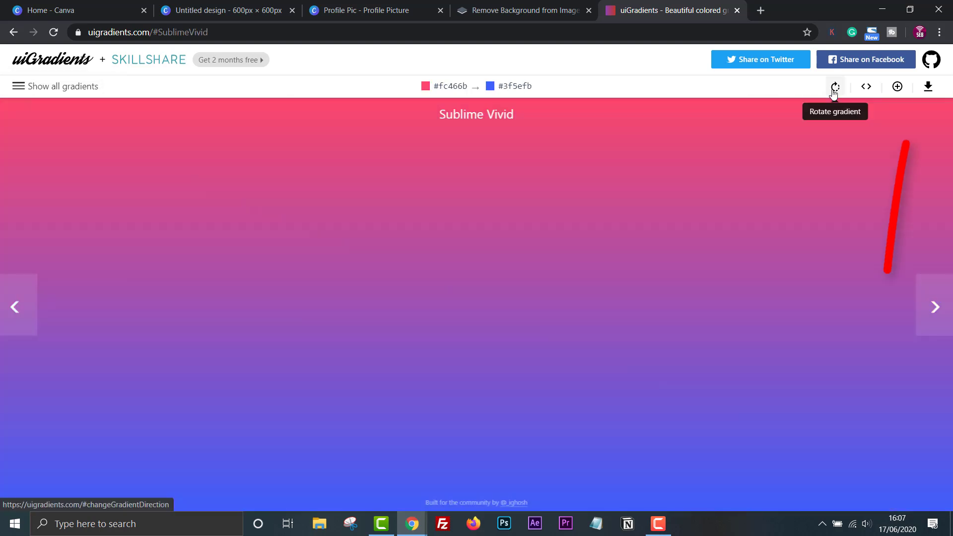
pyautogui.click(835, 87)
pyautogui.click(835, 88)
# Rotate Sublime Vivid to run pink-left to blue-right, and scroll the Gradienta gallery.
pyautogui.click(835, 87)
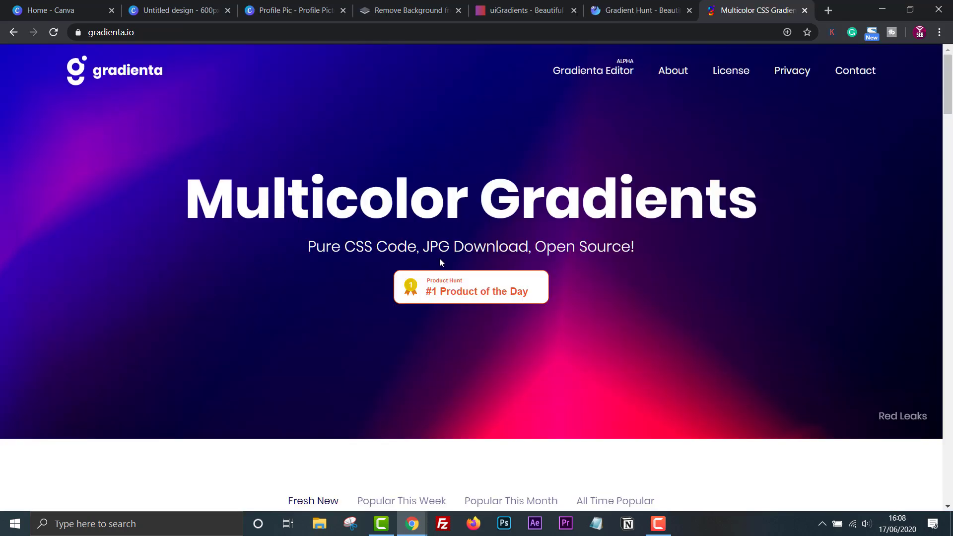
pyautogui.scroll(-10, 666, 281)
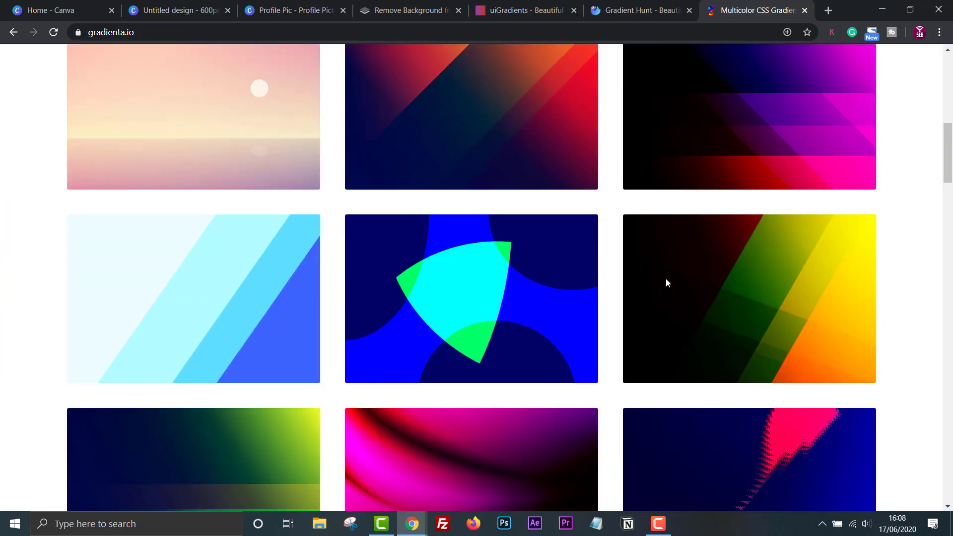
pyautogui.scroll(-7, 627, 290)
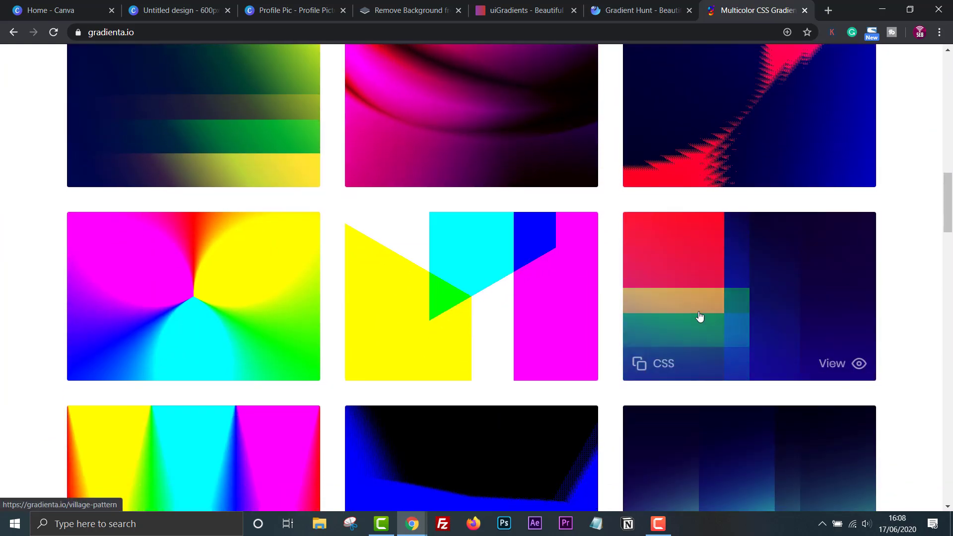
# Preview the Village Pattern gradient page and go back to the Gradienta gallery.
pyautogui.click(700, 316)
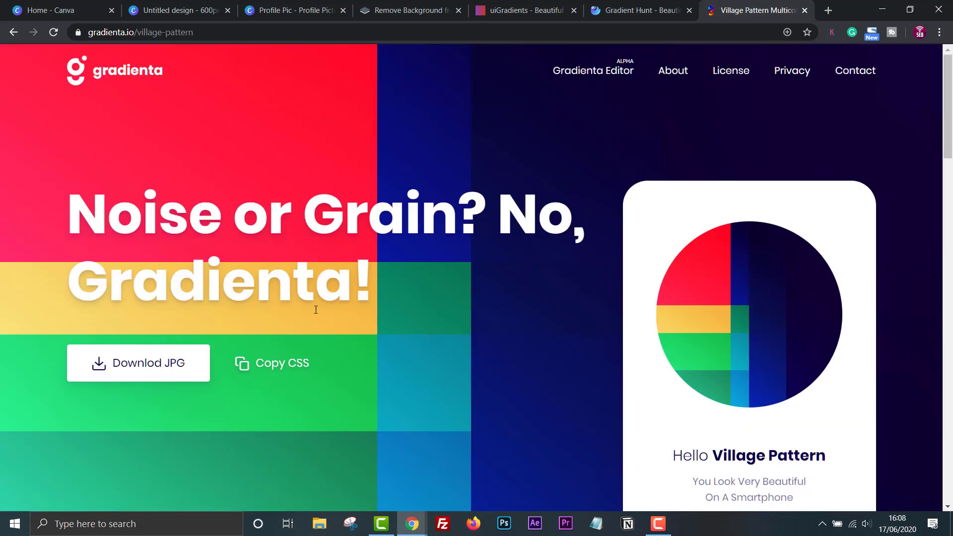
pyautogui.scroll(-10, 342, 312)
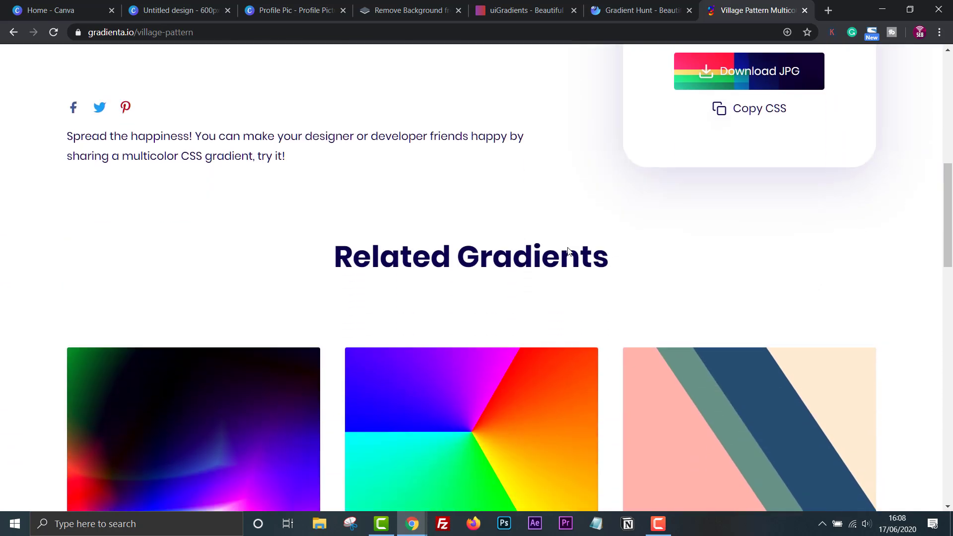
pyautogui.scroll(-10, 569, 251)
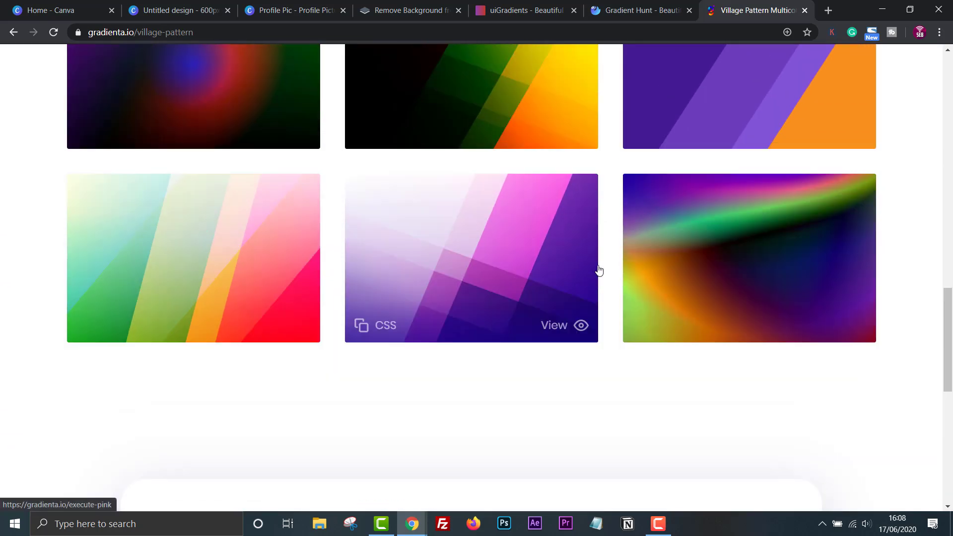
pyautogui.scroll(10, 598, 270)
pyautogui.click(13, 30)
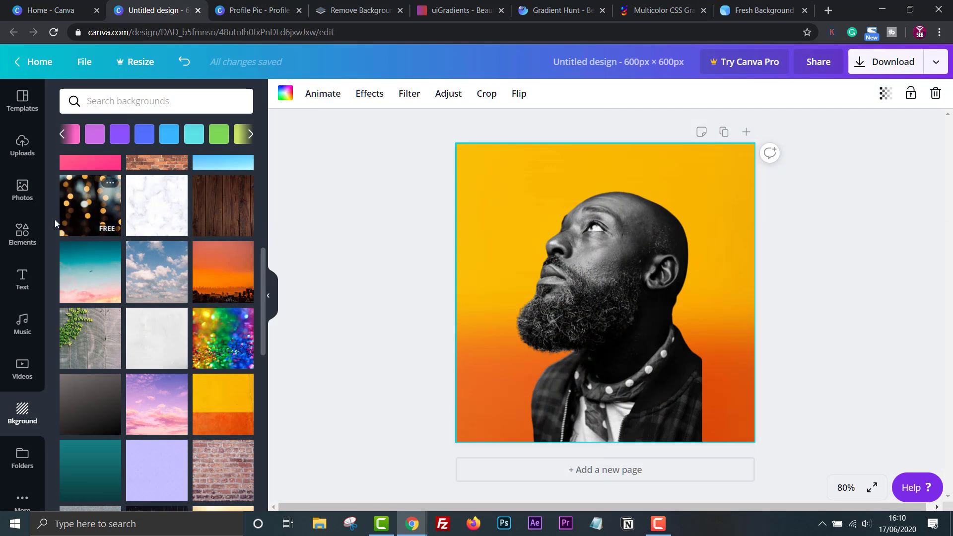
# Search Canva photos for 'office' and add the open-plan office photo.
pyautogui.click(22, 191)
pyautogui.click(110, 97)
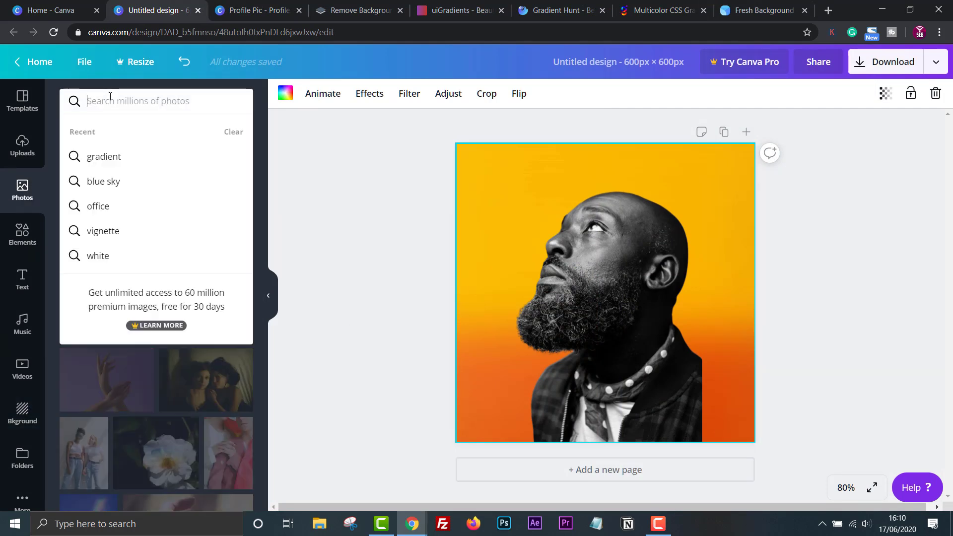
pyautogui.write('office')
pyautogui.press('Return')
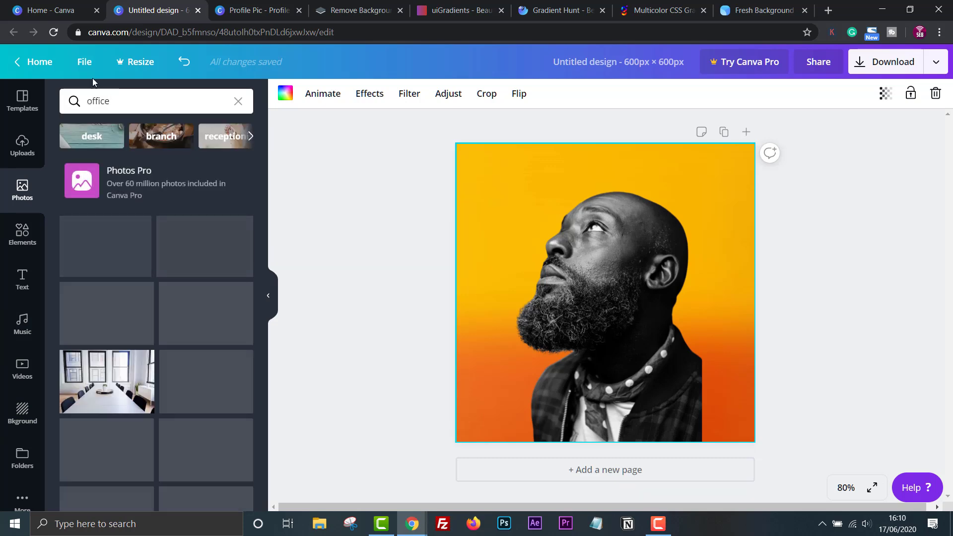
pyautogui.scroll(-3, 96, 406)
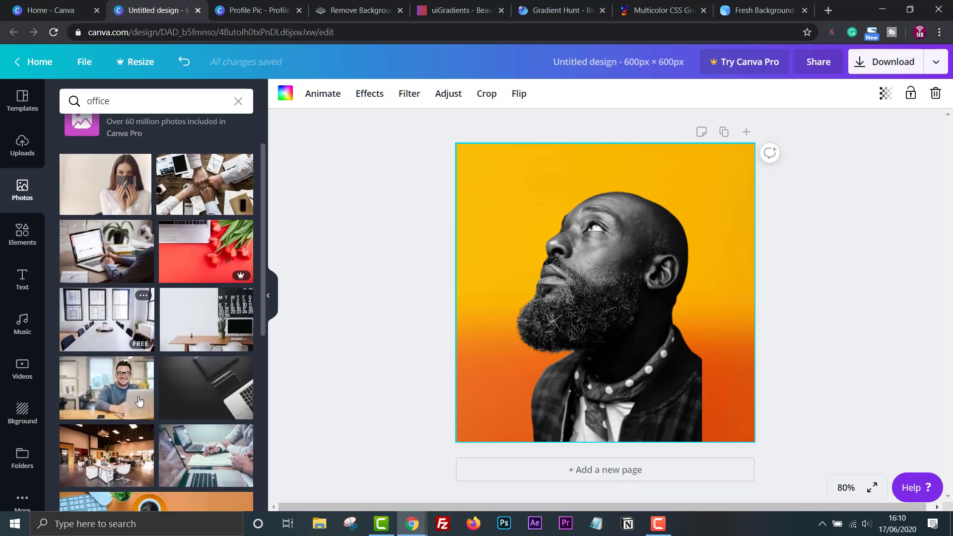
pyautogui.click(96, 406)
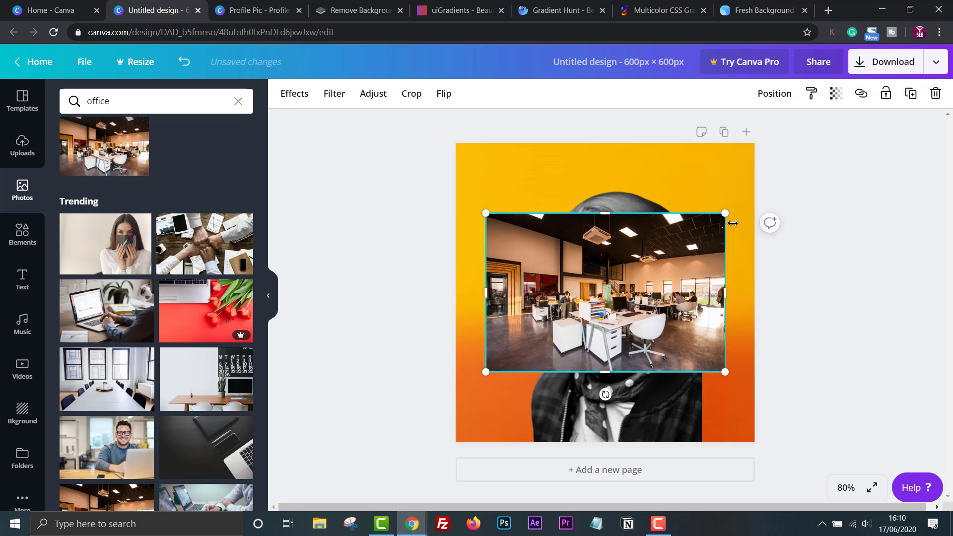
# Stretch the office photo over the page, browse its options, then undo it with Ctrl+Z.
pyautogui.moveTo(671, 250); pyautogui.dragTo(594, 184)
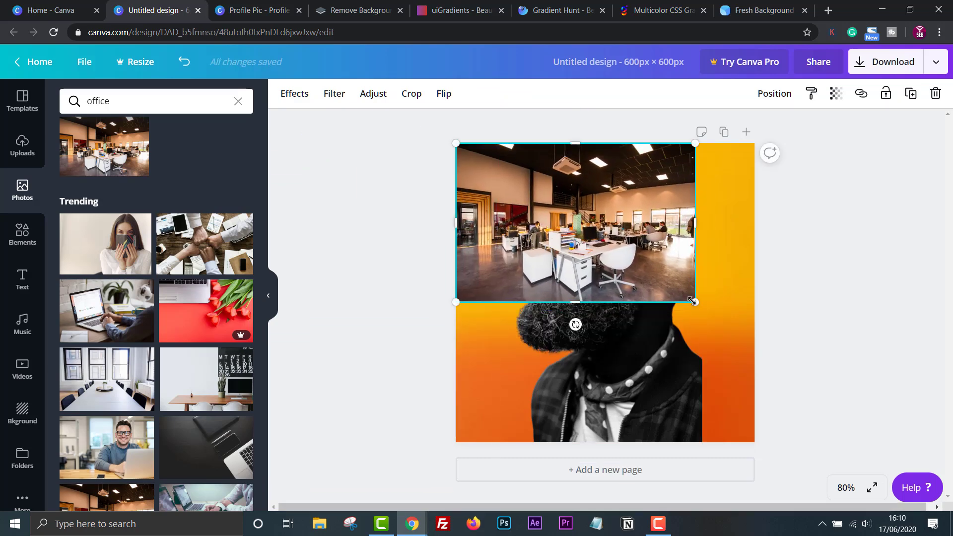
pyautogui.moveTo(693, 300); pyautogui.dragTo(882, 444)
pyautogui.click(774, 93)
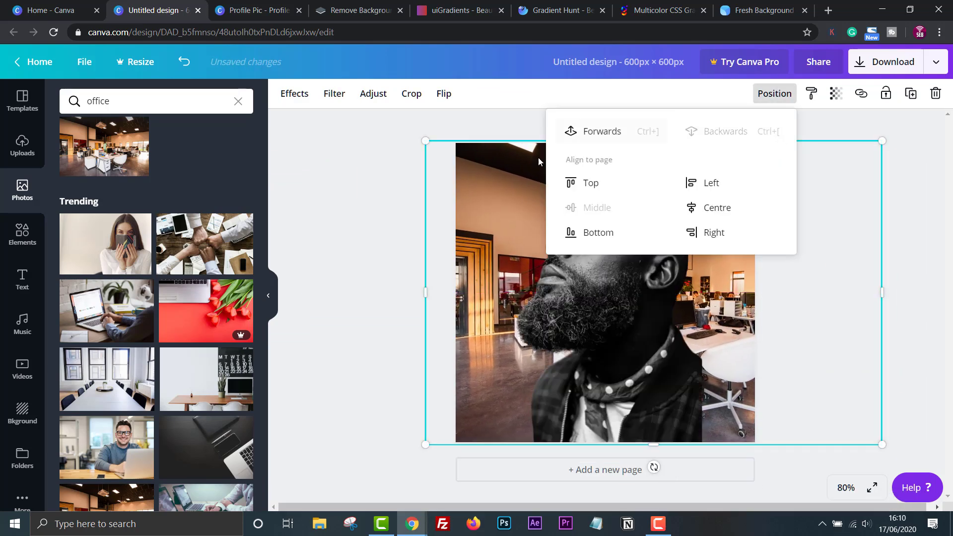
pyautogui.click(425, 193)
pyautogui.click(482, 187)
pyautogui.click(409, 93)
pyautogui.click(370, 95)
pyautogui.click(448, 94)
pyautogui.hotkey('ctrl', 'z')
pyautogui.hotkey('ctrl', 'z')
pyautogui.hotkey('ctrl', 'z')
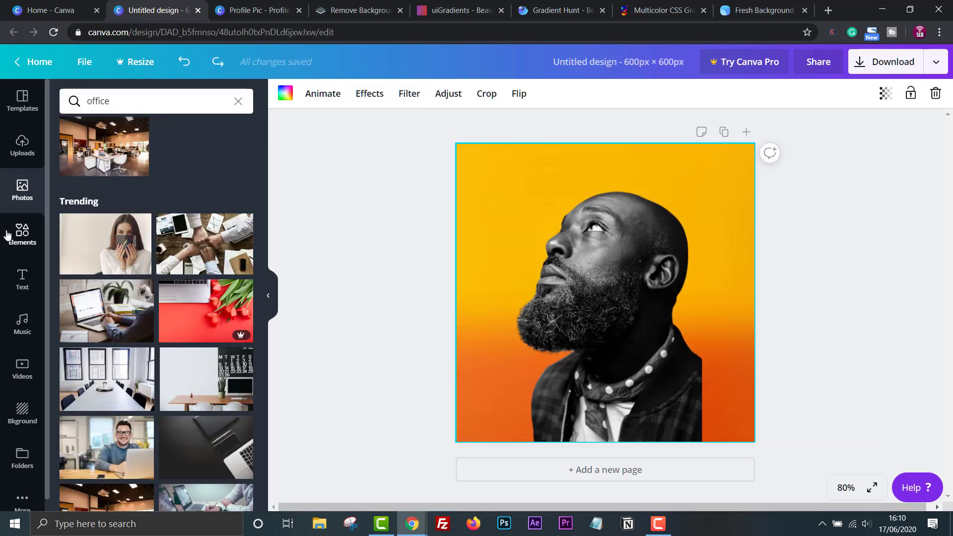
# Add a purple circle outline and enlarge it to about 601 × 601 over the page.
pyautogui.click(9, 237)
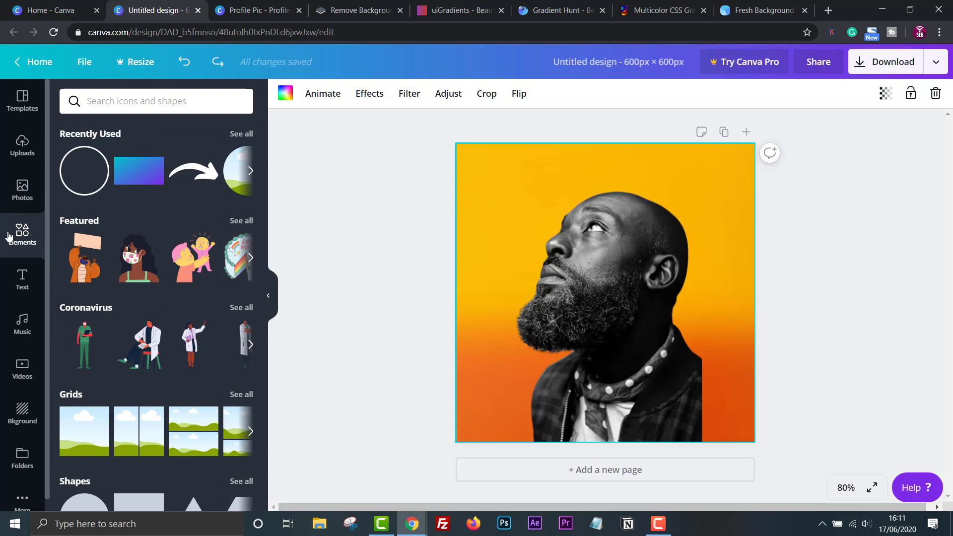
pyautogui.click(87, 174)
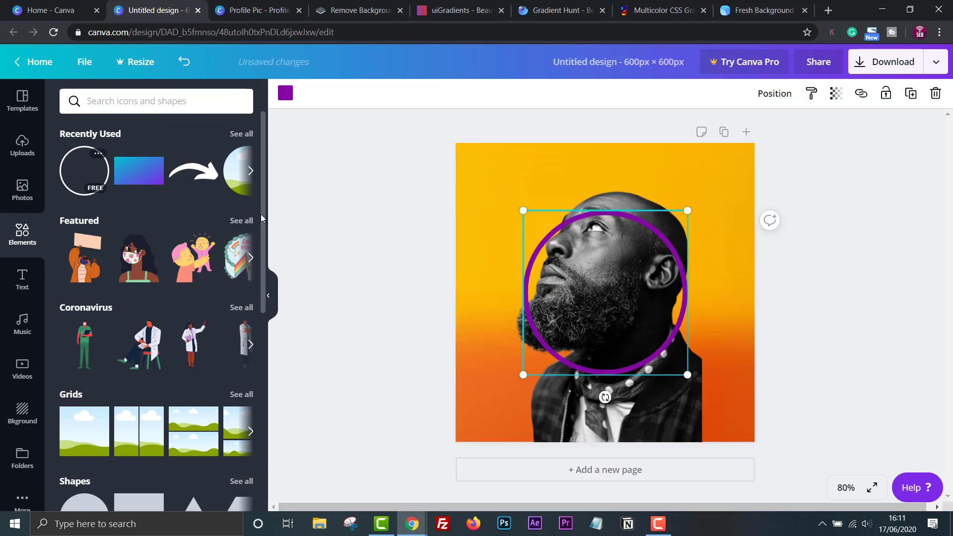
pyautogui.moveTo(523, 211); pyautogui.dragTo(433, 125)
pyautogui.moveTo(688, 374); pyautogui.dragTo(736, 423)
pyautogui.moveTo(638, 328); pyautogui.dragTo(650, 338)
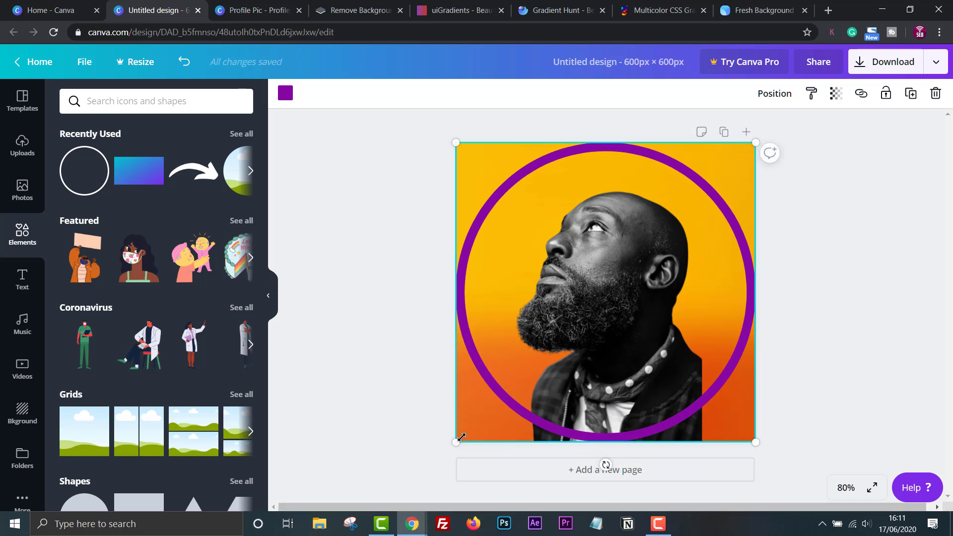
# Centre the ring horizontally and vertically on the page.
pyautogui.click(774, 95)
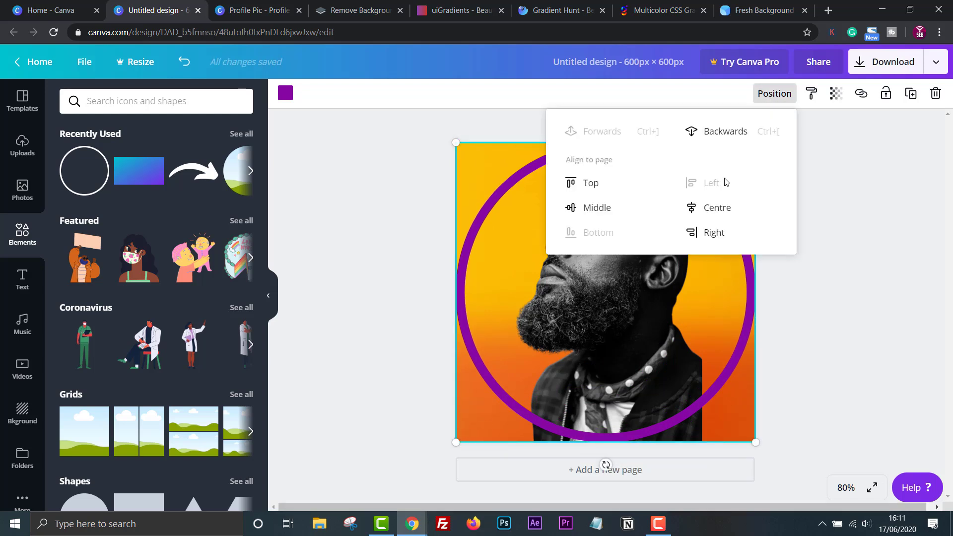
pyautogui.click(709, 206)
pyautogui.click(615, 209)
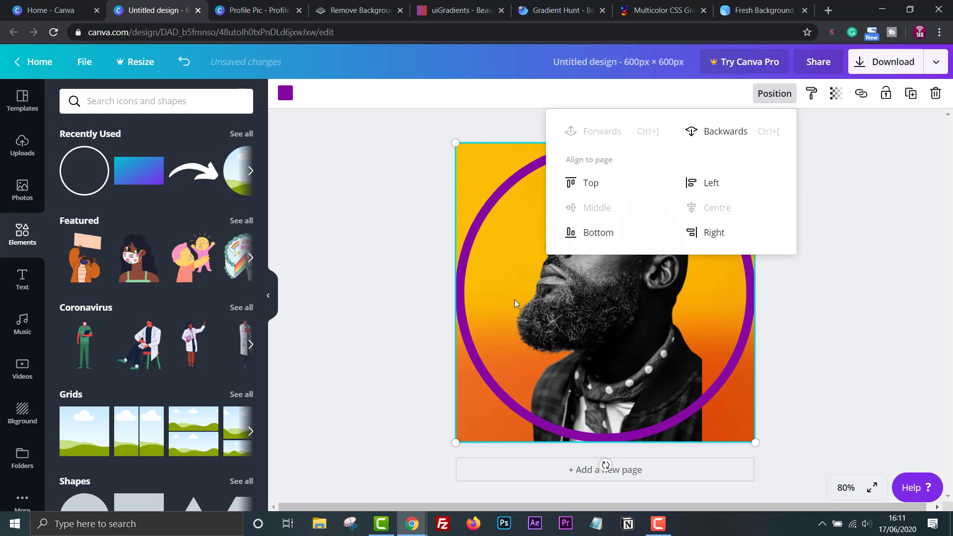
pyautogui.moveTo(514, 299); pyautogui.dragTo(484, 300)
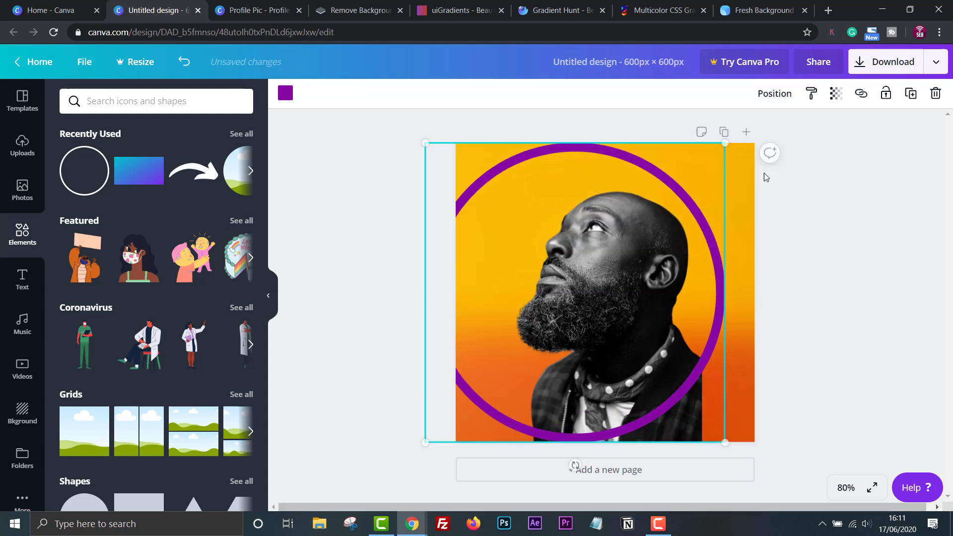
pyautogui.click(787, 94)
pyautogui.click(725, 208)
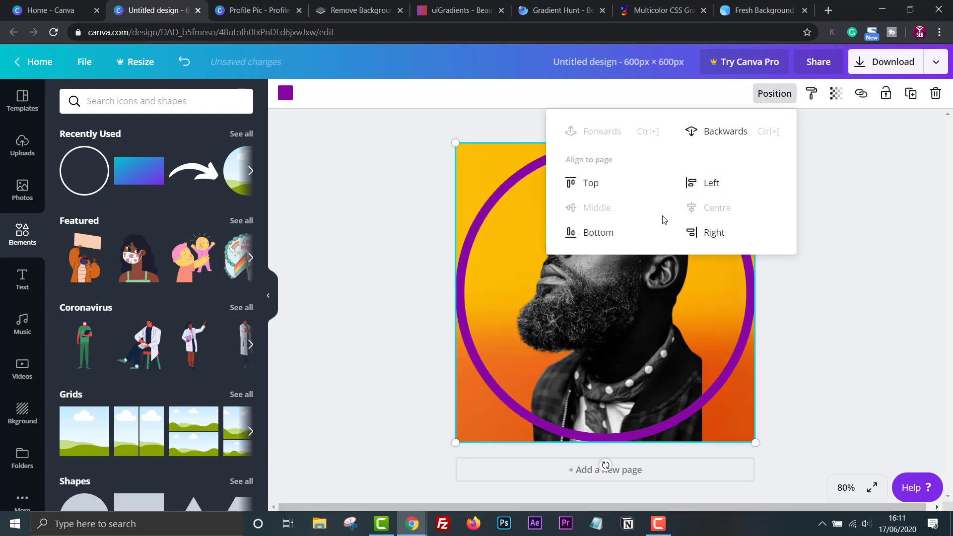
pyautogui.click(365, 245)
# Recolour the ring white using the default colour swatch.
pyautogui.click(584, 156)
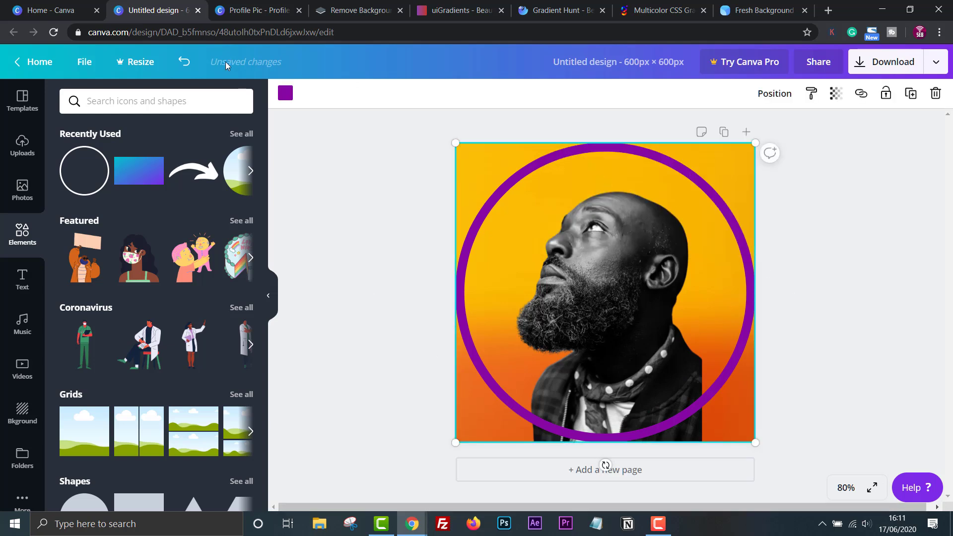
pyautogui.click(285, 93)
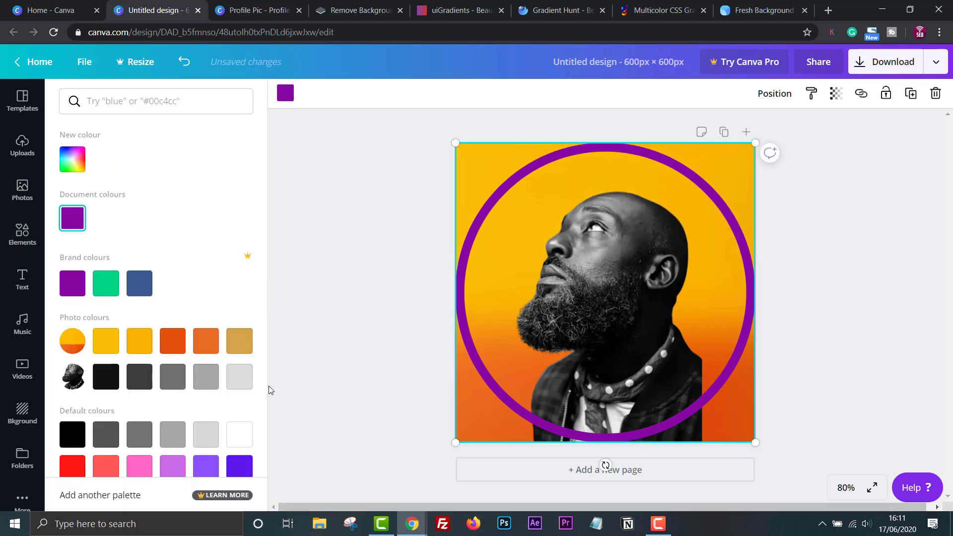
pyautogui.click(239, 434)
pyautogui.click(703, 234)
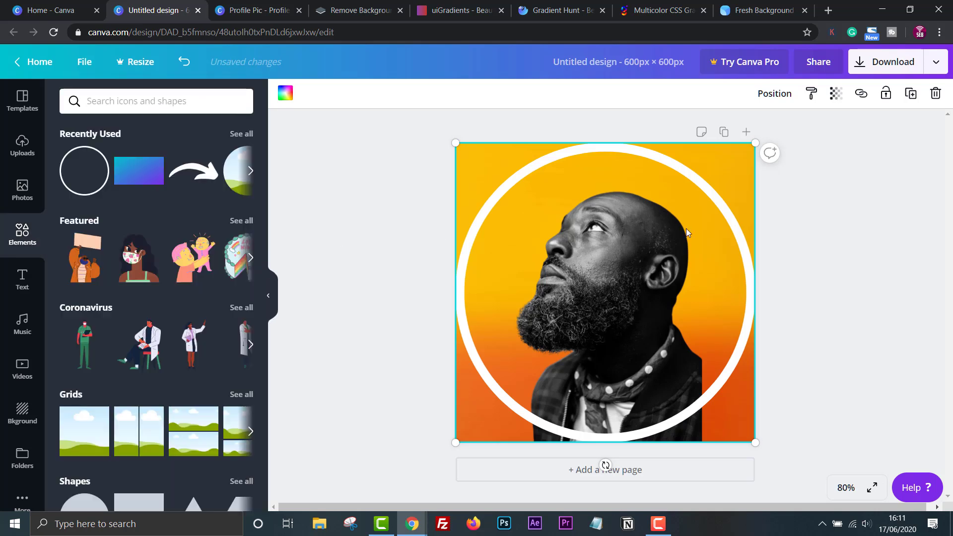
pyautogui.click(812, 231)
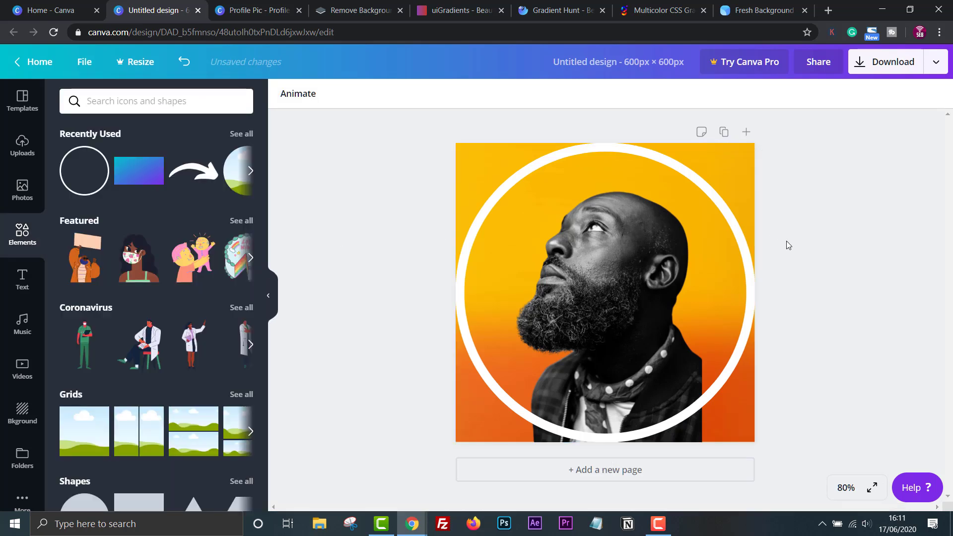
# Select the portrait photo beneath the white ring and nudge it up, left, right and down.
pyautogui.click(603, 285)
pyautogui.click(603, 285)
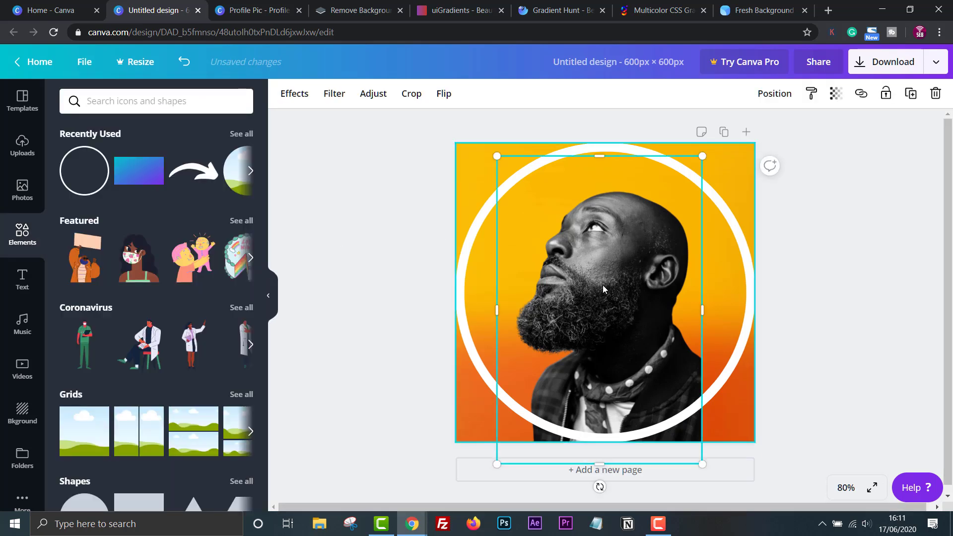
pyautogui.press('Up')
pyautogui.press('Up')
pyautogui.press('Up')
pyautogui.press('Up')
pyautogui.press('Up')
pyautogui.press('Up')
pyautogui.press('Up')
pyautogui.press('Up')
pyautogui.press('Up')
pyautogui.press('Up')
pyautogui.press('Up')
pyautogui.press('Up')
pyautogui.press('Up')
pyautogui.press('Up')
pyautogui.press('Up')
pyautogui.press('Up')
pyautogui.press('Up')
pyautogui.press('Up')
pyautogui.press('Up')
pyautogui.press('Up')
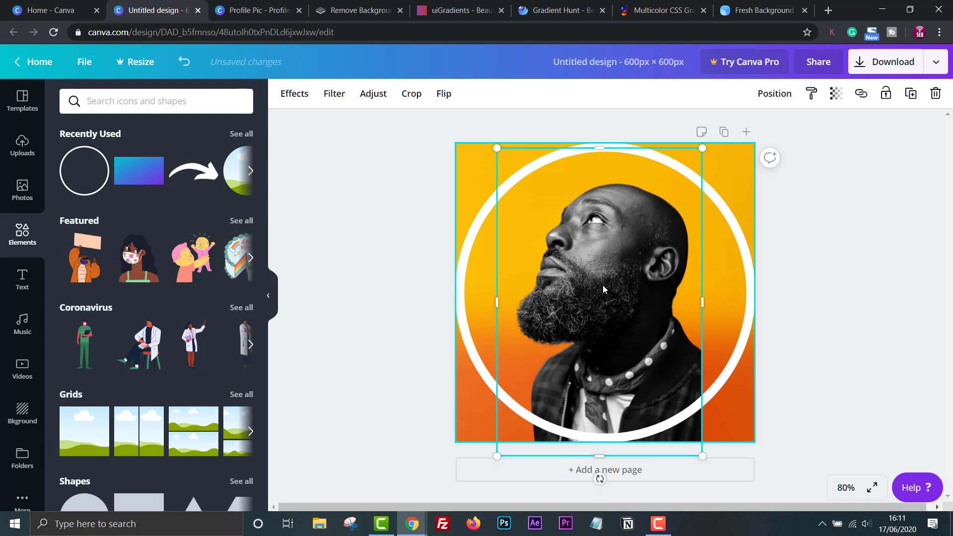
pyautogui.press('Left')
pyautogui.press('Left')
pyautogui.press('Left')
pyautogui.press('Left')
pyautogui.press('Left')
pyautogui.press('Left')
pyautogui.press('Left')
pyautogui.press('Left')
pyautogui.press('Left')
pyautogui.press('Left')
pyautogui.press('Left')
pyautogui.press('Left')
pyautogui.press('Left')
pyautogui.press('Left')
pyautogui.press('Left')
pyautogui.press('Left')
pyautogui.press('Left')
pyautogui.press('Left')
pyautogui.press('Left')
pyautogui.press('Left')
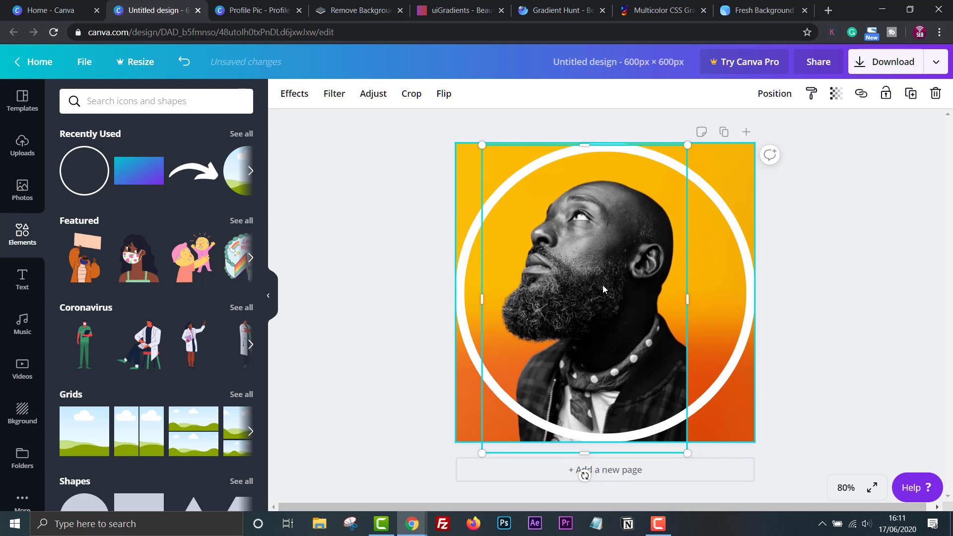
pyautogui.press('Right')
pyautogui.press('Right')
pyautogui.press('Right')
pyautogui.press('Right')
pyautogui.press('Right')
pyautogui.press('Right')
pyautogui.press('Right')
pyautogui.press('Right')
pyautogui.press('Right')
pyautogui.press('Right')
pyautogui.press('Right')
pyautogui.press('Right')
pyautogui.press('Right')
pyautogui.press('Right')
pyautogui.press('Right')
pyautogui.press('Right')
pyautogui.press('Right')
pyautogui.press('Right')
pyautogui.press('Right')
pyautogui.press('Right')
pyautogui.press('Down')
pyautogui.press('Down')
pyautogui.press('Down')
pyautogui.press('Down')
pyautogui.press('Down')
pyautogui.press('Down')
pyautogui.press('Down')
pyautogui.press('Down')
pyautogui.press('Down')
pyautogui.press('Down')
pyautogui.press('Down')
pyautogui.press('Down')
pyautogui.press('Down')
pyautogui.press('Down')
pyautogui.press('Down')
pyautogui.press('Down')
pyautogui.press('Down')
pyautogui.press('Down')
pyautogui.press('Down')
pyautogui.press('Down')
# Fine-tune the photo slightly right and down, deselect it, and bring up the Download options.
pyautogui.press('Down')
pyautogui.press('Down')
pyautogui.press('Down')
pyautogui.press('Down')
pyautogui.press('Down')
pyautogui.press('Down')
pyautogui.press('Down')
pyautogui.press('Down')
pyautogui.press('Down')
pyautogui.press('Down')
pyautogui.press('Down')
pyautogui.press('Right')
pyautogui.press('Right')
pyautogui.press('Right')
pyautogui.press('Right')
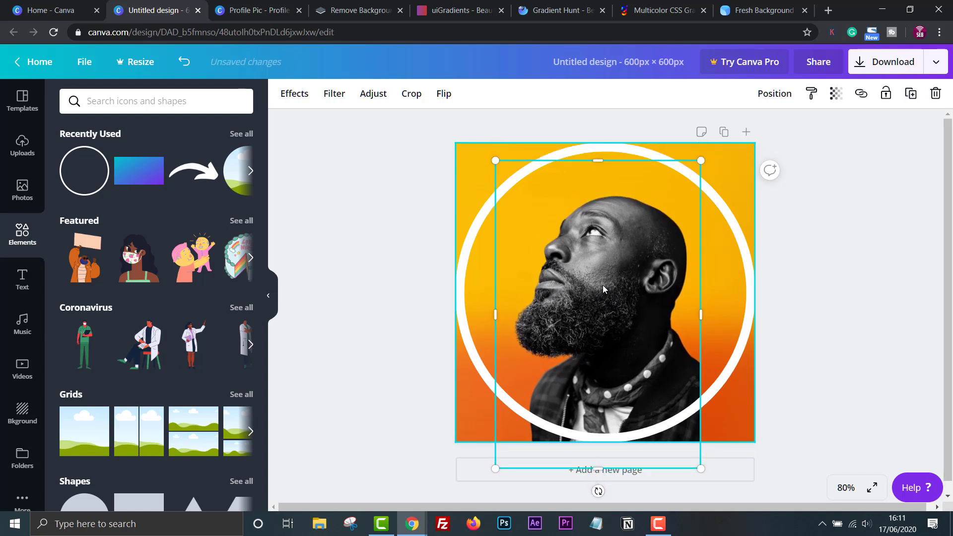
pyautogui.press('Right')
pyautogui.press('Right')
pyautogui.press('Right')
pyautogui.press('Right')
pyautogui.press('Right')
pyautogui.press('Right')
pyautogui.press('Right')
pyautogui.press('Right')
pyautogui.press('Right')
pyautogui.press('Right')
pyautogui.press('Down')
pyautogui.press('Down')
pyautogui.press('Down')
pyautogui.press('Down')
pyautogui.press('Down')
pyautogui.press('Down')
pyautogui.press('Down')
pyautogui.press('Down')
pyautogui.press('Down')
pyautogui.press('Down')
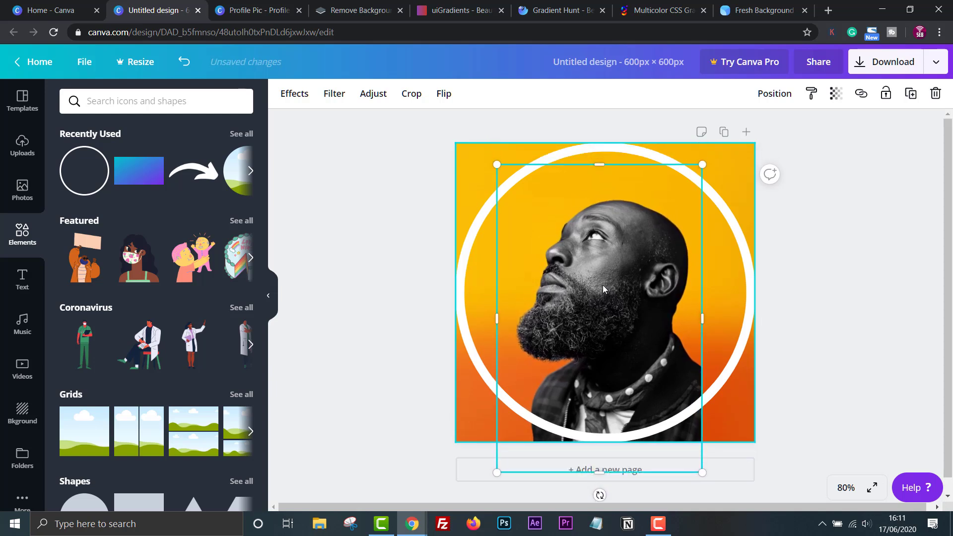
pyautogui.press('Escape')
pyautogui.click(879, 63)
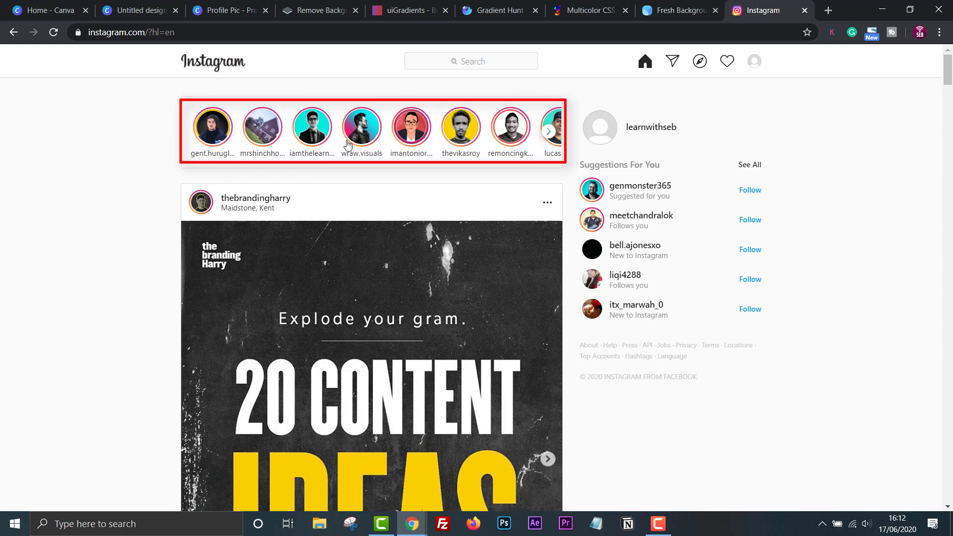
# Go to the Instagram profile page and upload the portrait design as the profile photo.
pyautogui.click(548, 131)
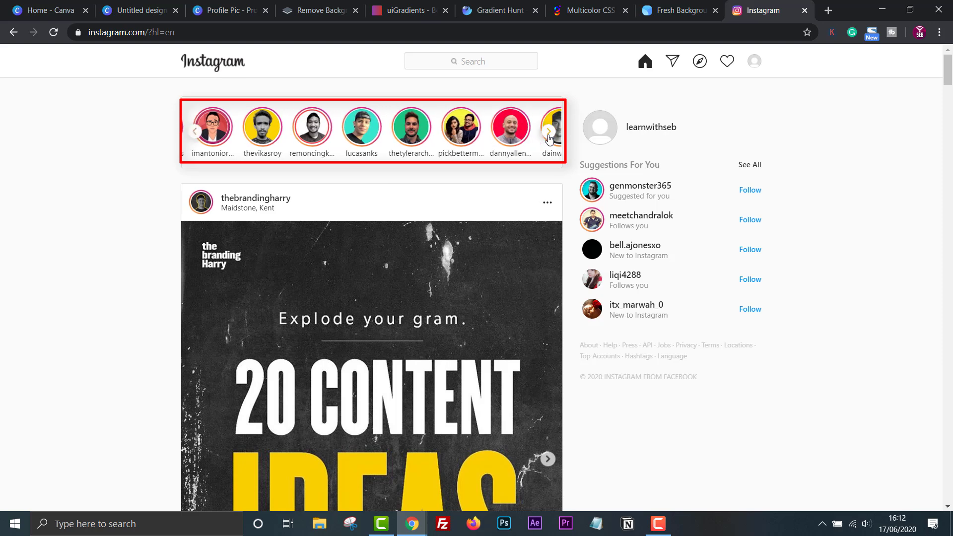
pyautogui.click(549, 134)
pyautogui.click(753, 62)
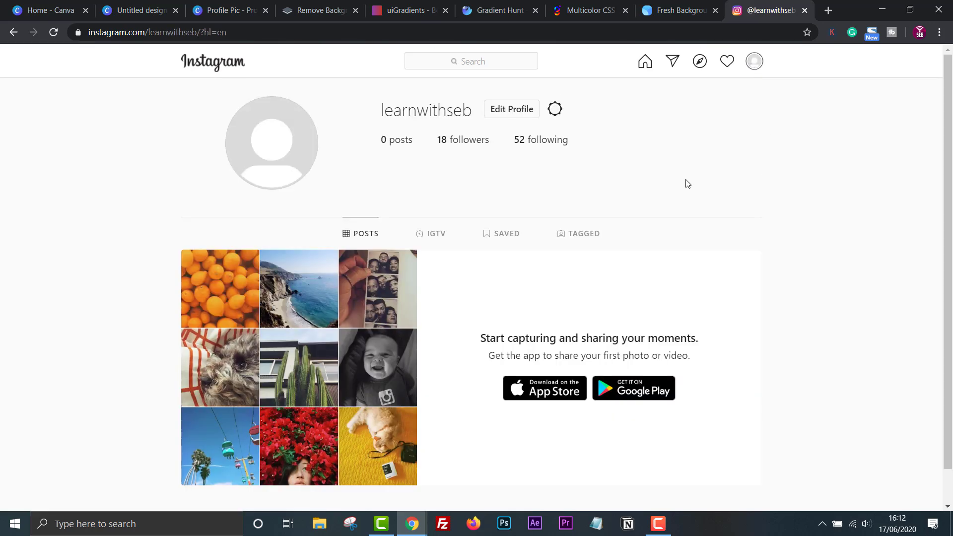
pyautogui.click(278, 129)
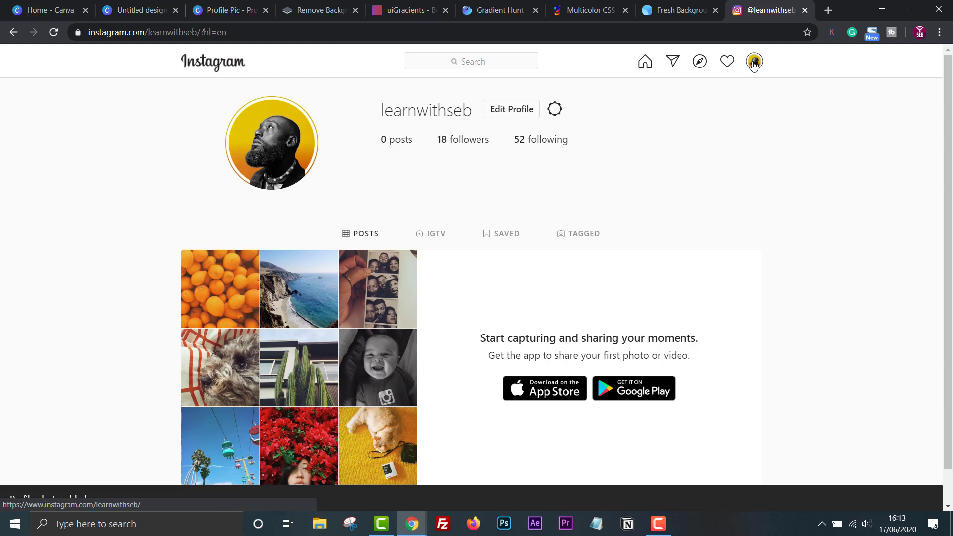
# Remove the current Instagram profile photo via the profile photo options.
pyautogui.click(272, 143)
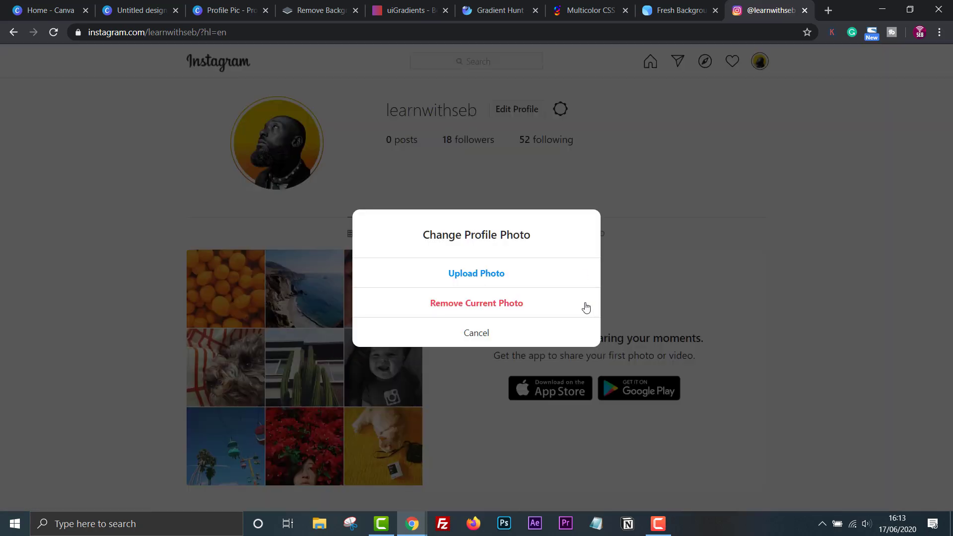
pyautogui.click(479, 335)
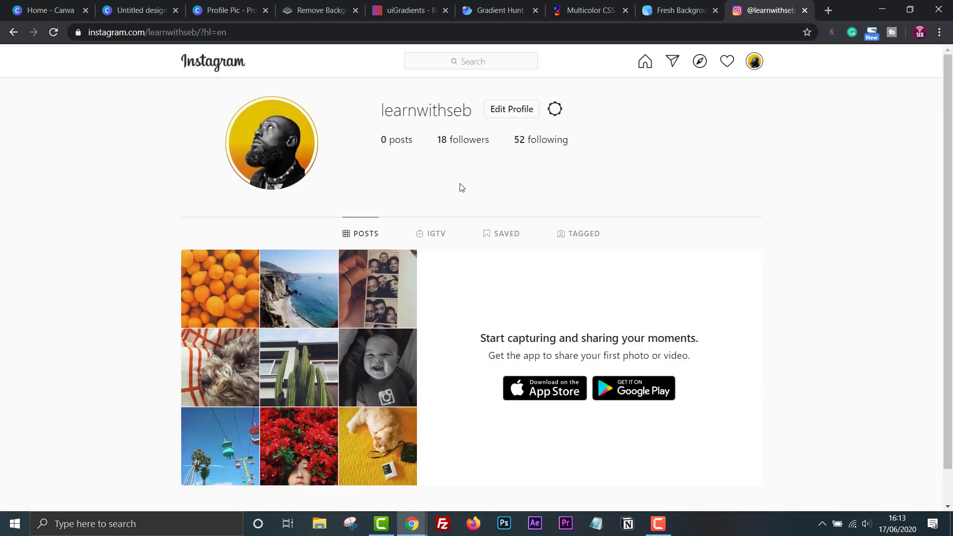
pyautogui.click(266, 146)
pyautogui.click(513, 307)
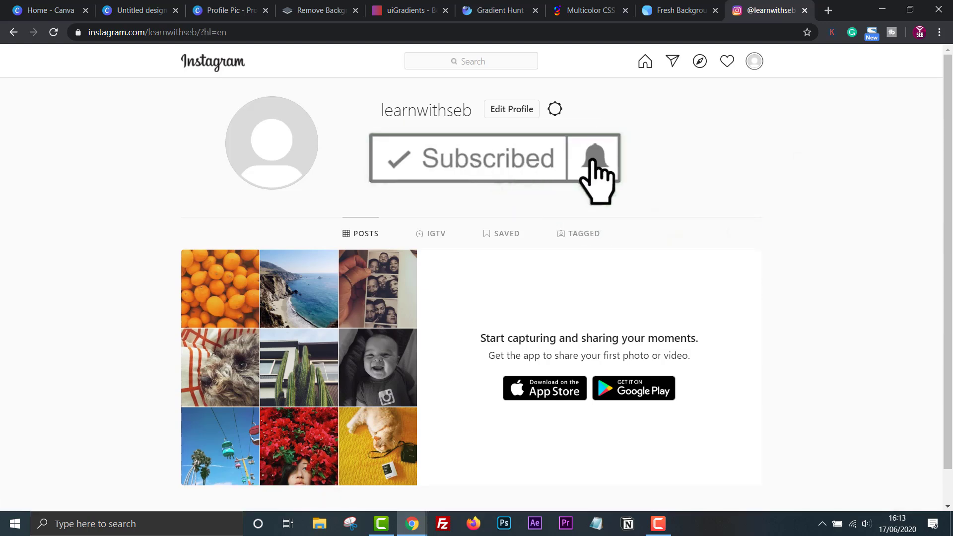
# Return to the Canva design in its browser tab.
pyautogui.scroll(-1, 708, 239)
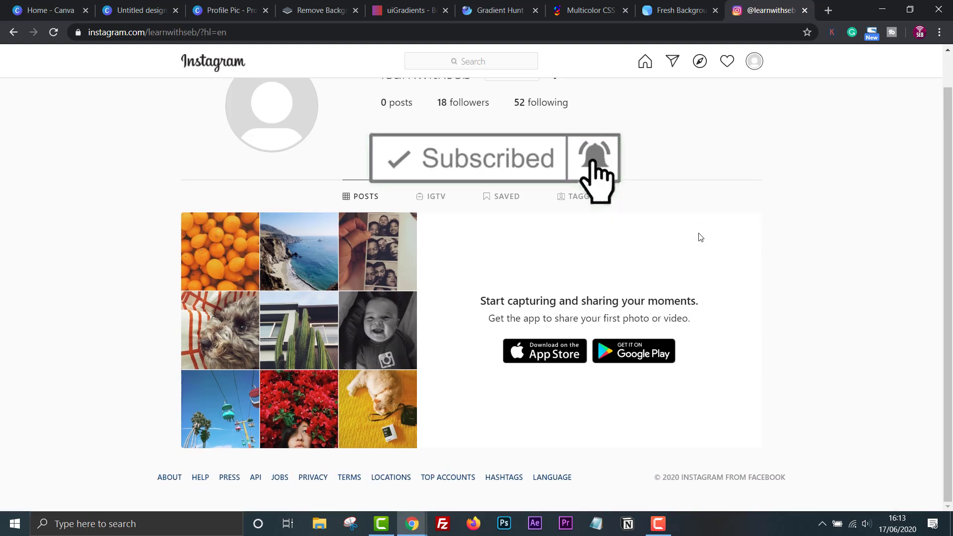
pyautogui.scroll(1, 755, 281)
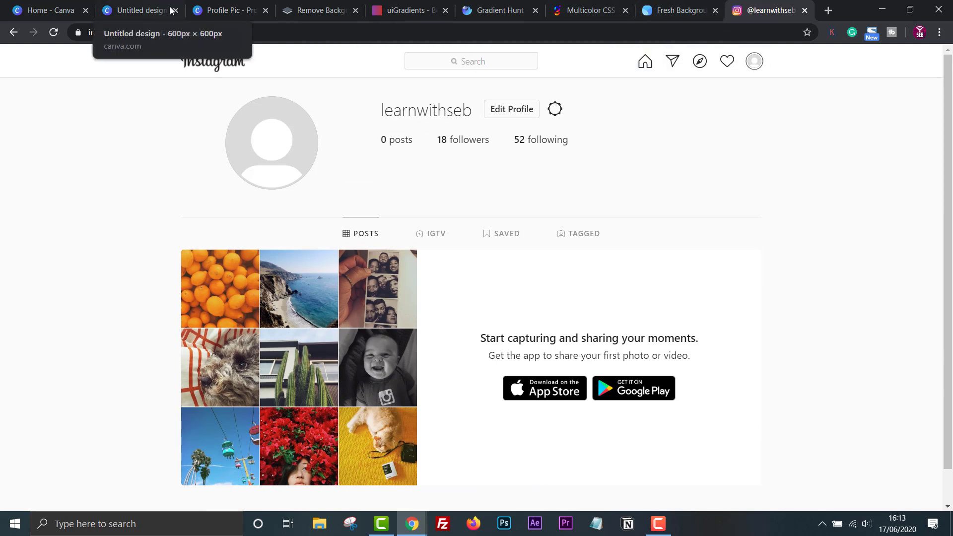
pyautogui.click(125, 12)
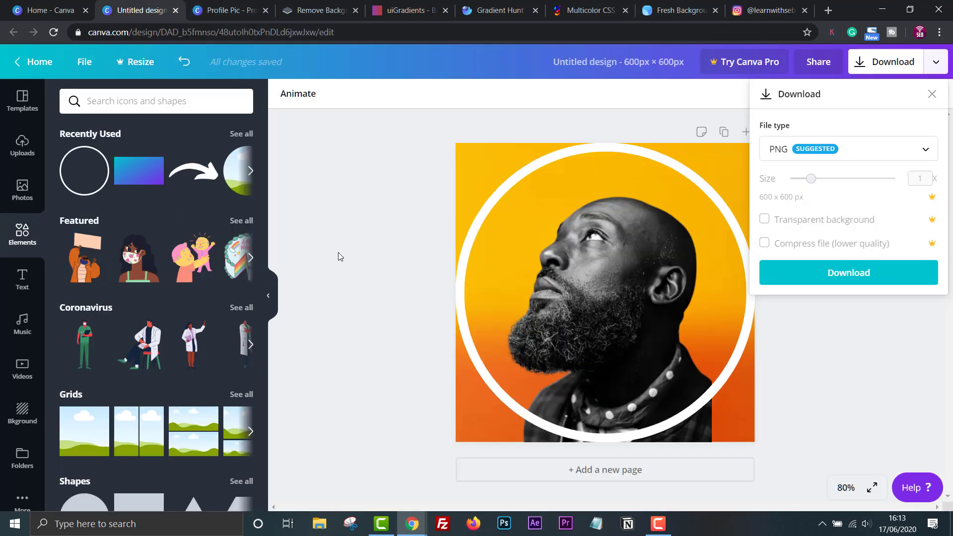